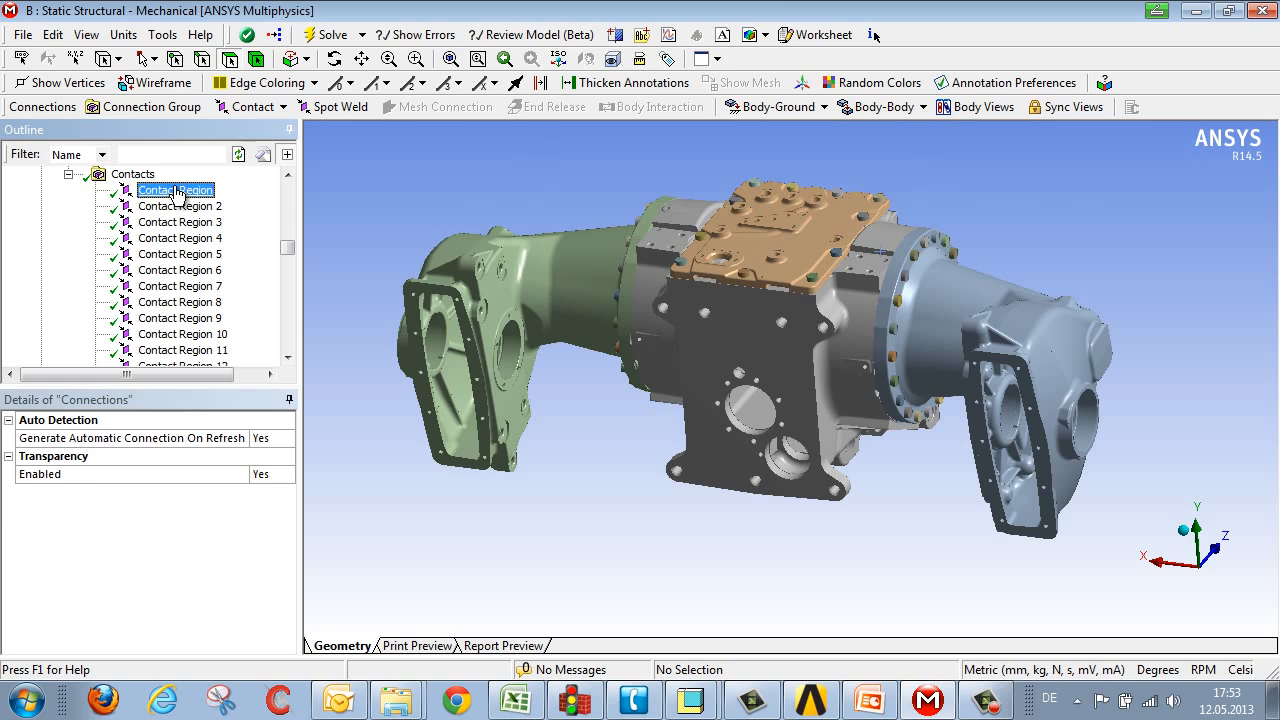
Step: Examine the first contact region's highlighted contact and target faces on the gearbox model
drag(906, 390, 910, 384)
middle_drag(912, 384, 886, 370)
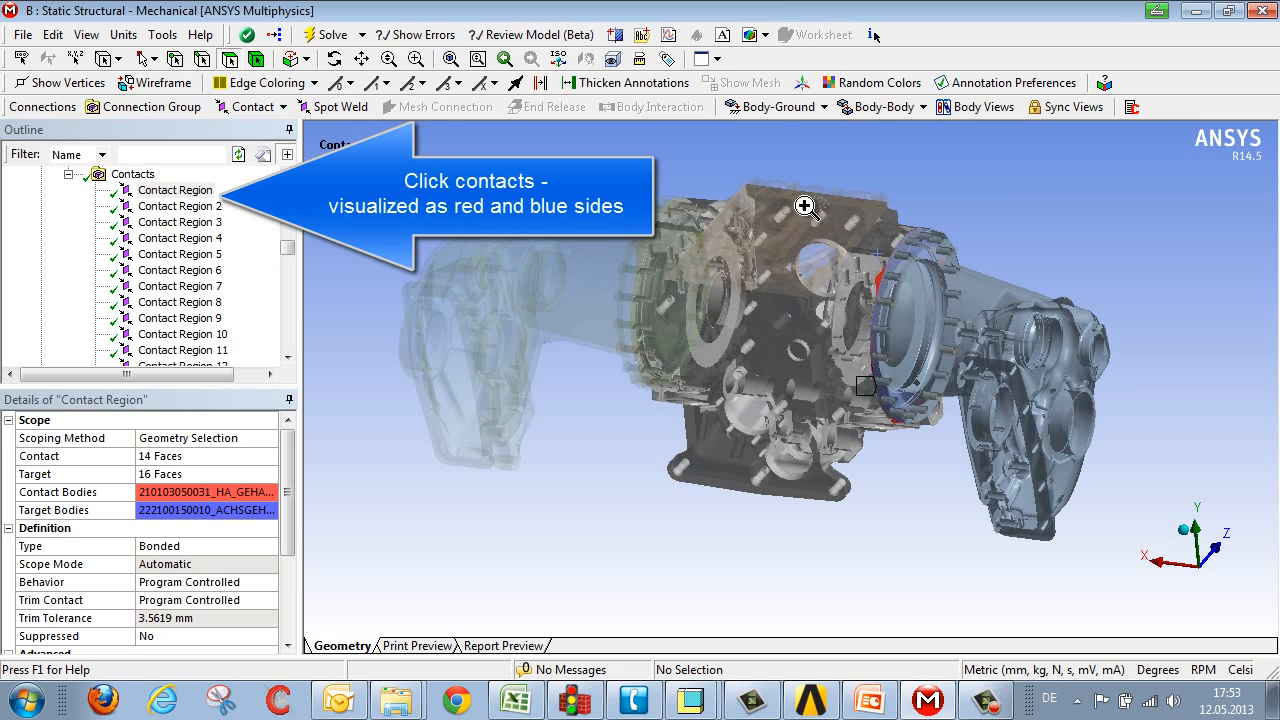
scroll(963, 414, up, 3)
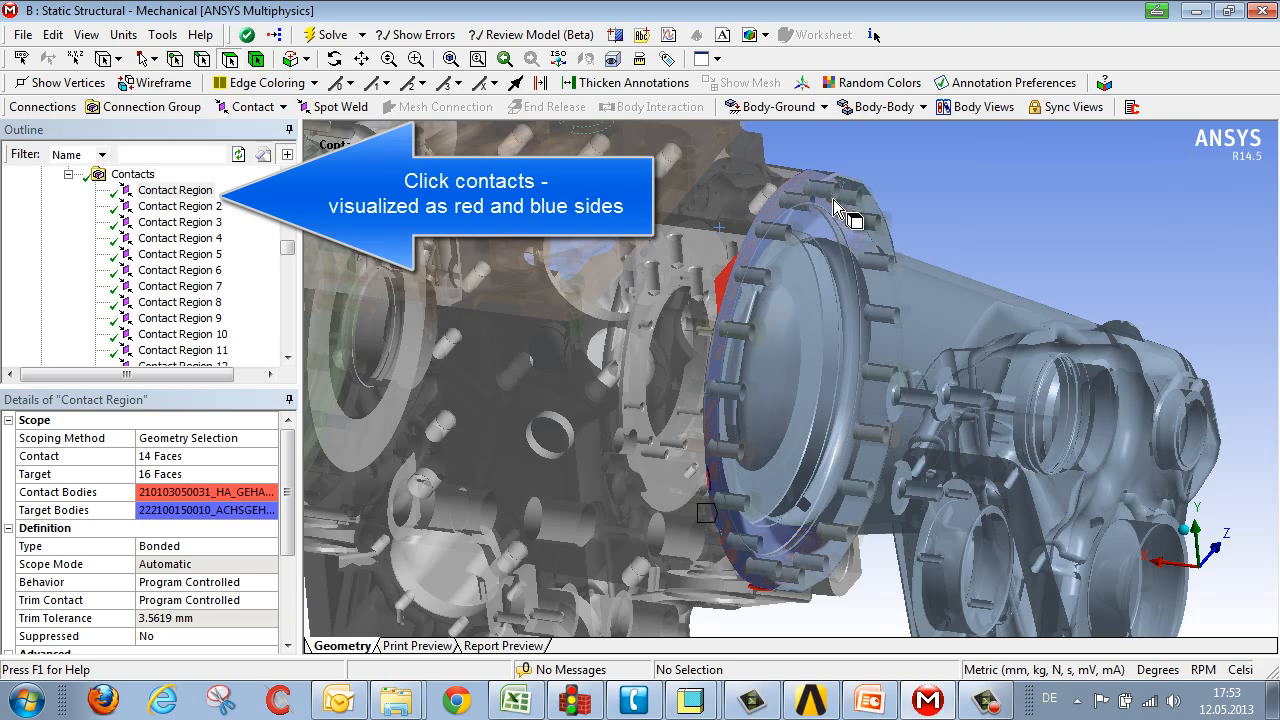
scroll(851, 286, down, 3)
middle_drag(851, 284, 920, 277)
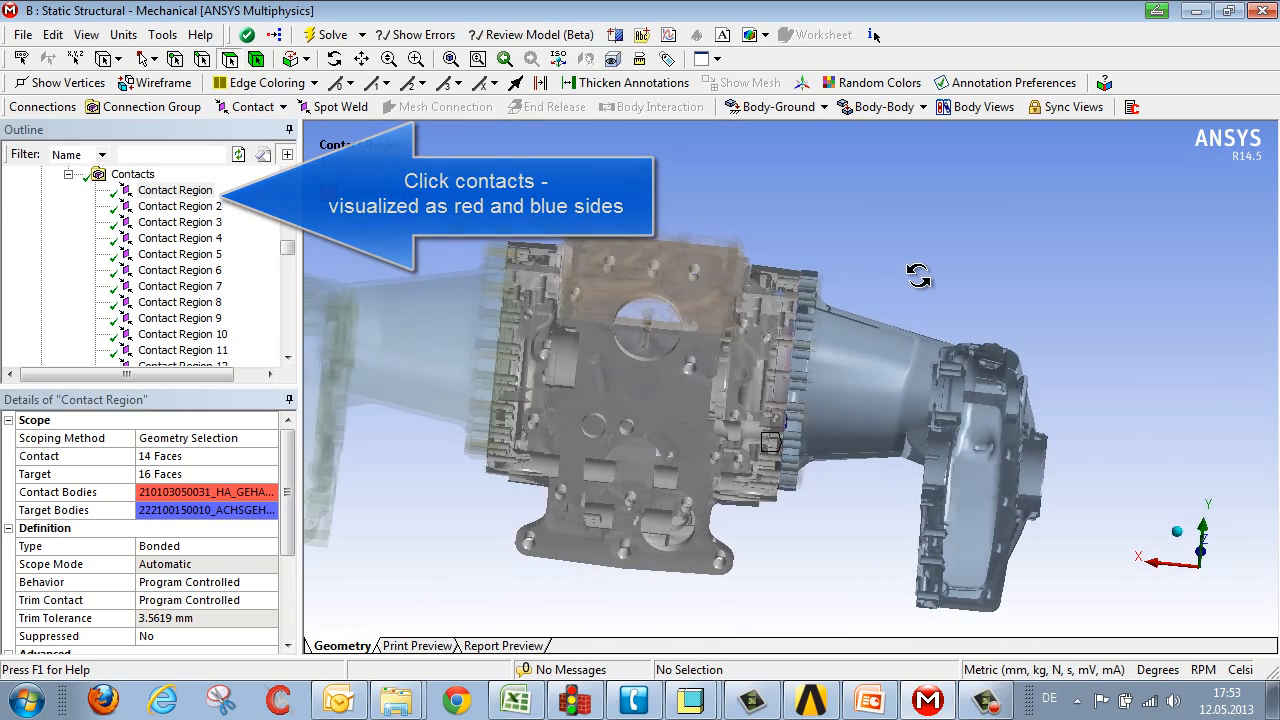
middle_drag(413, 333, 686, 390)
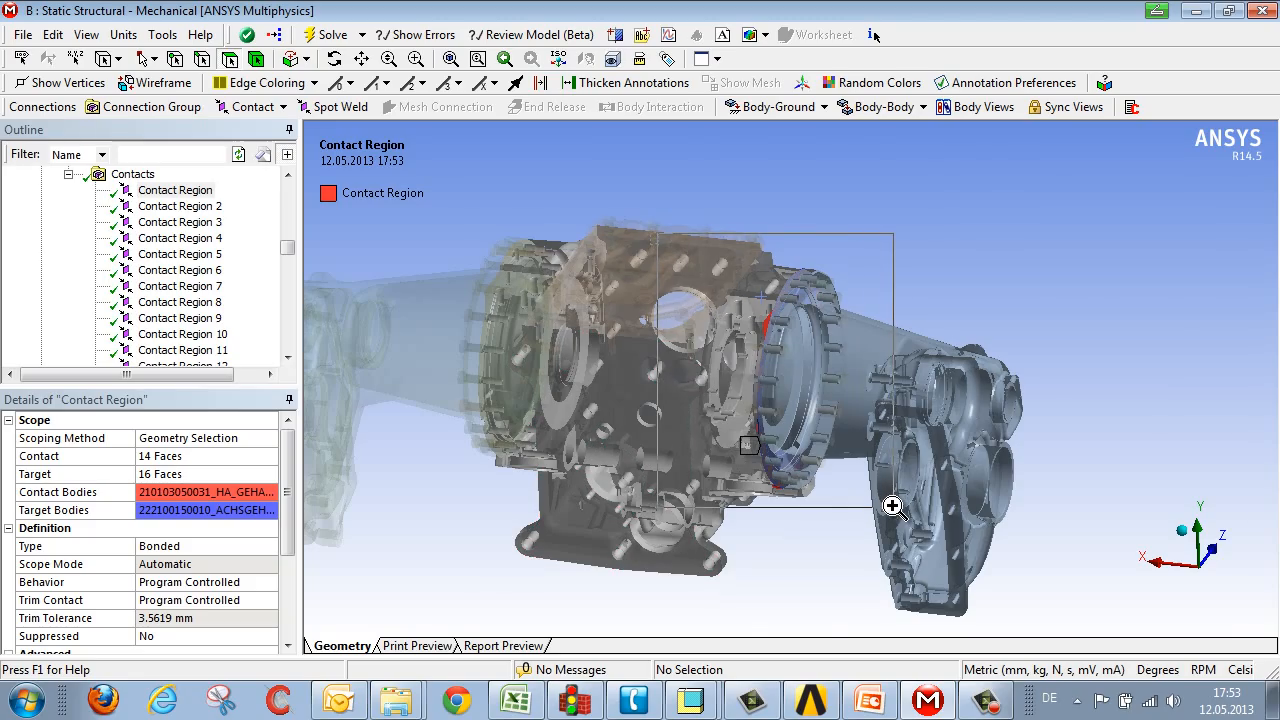
scroll(890, 510, up, 3)
middle_drag(805, 405, 380, 290)
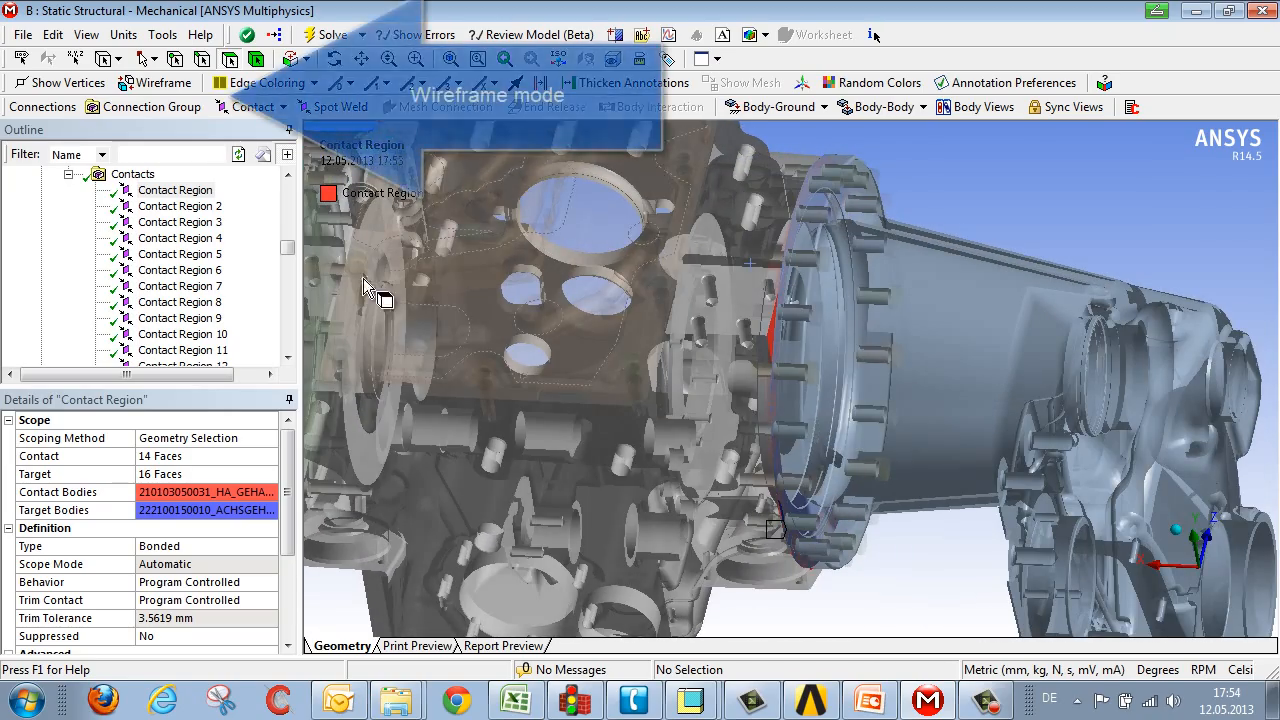
Step: Switch the display to wireframe to inspect the contact region's faces, then return to shaded exterior display
click(87, 35)
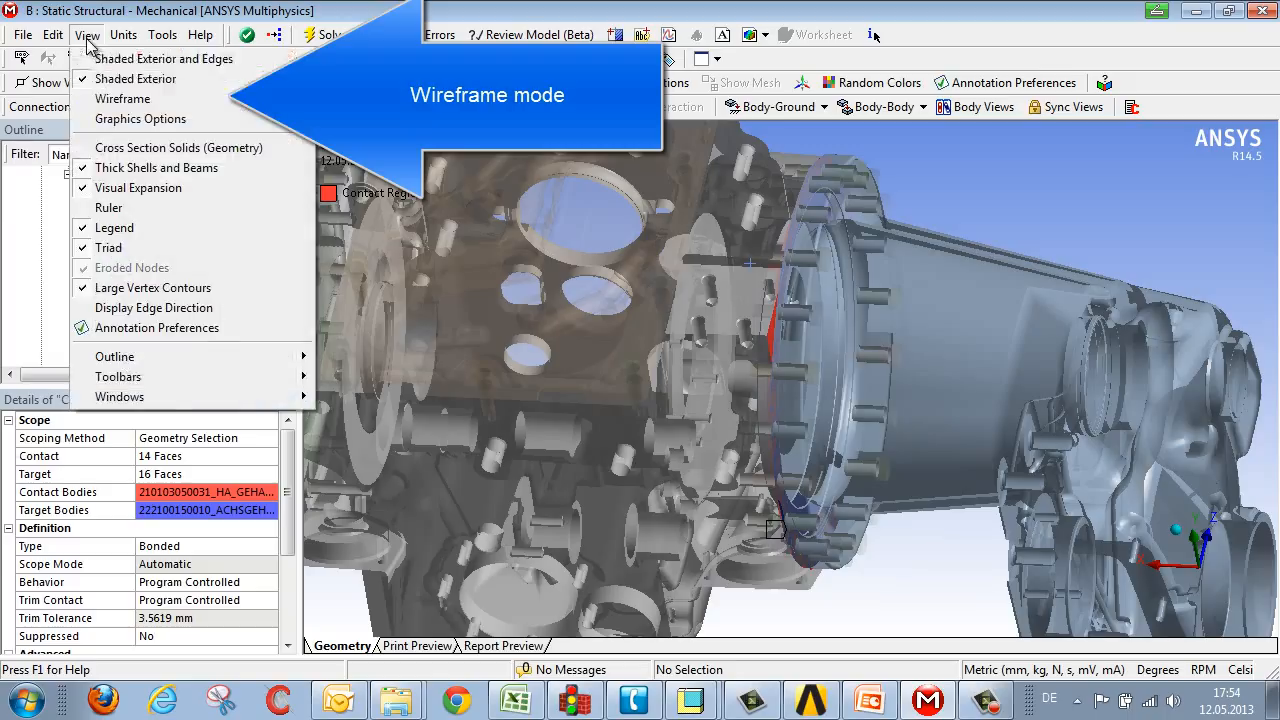
click(112, 100)
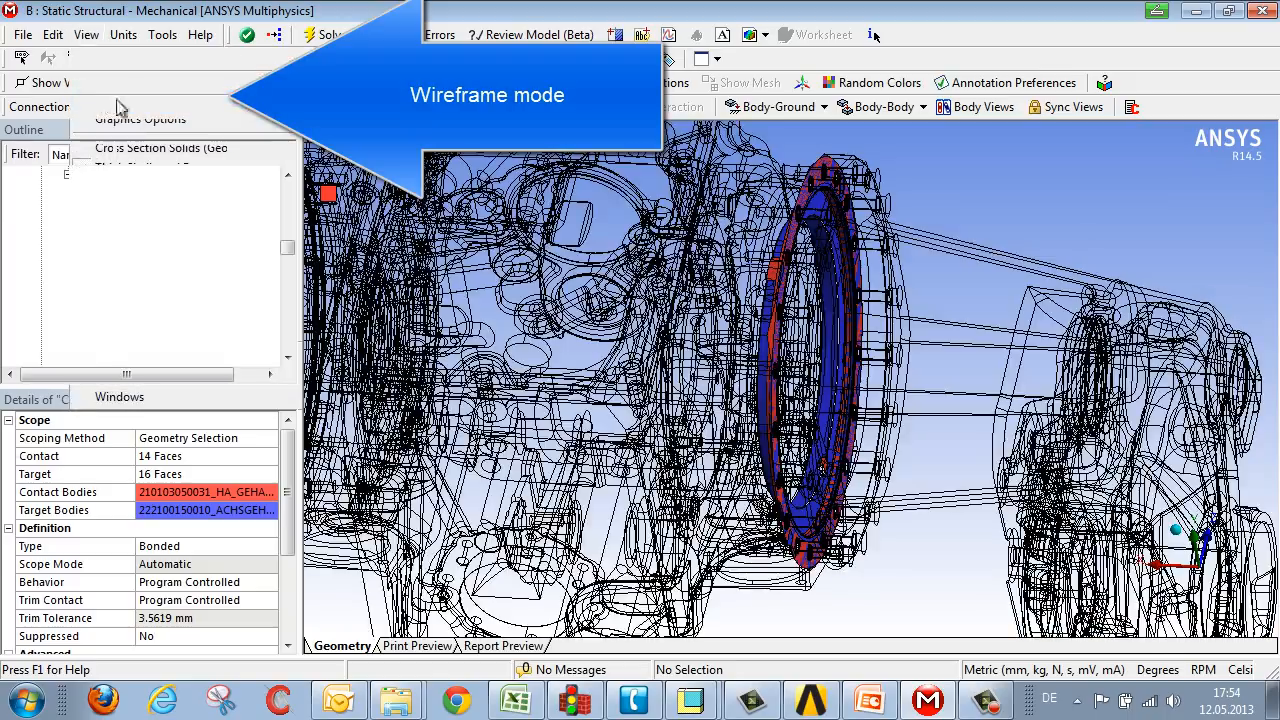
middle_drag(884, 470, 900, 370)
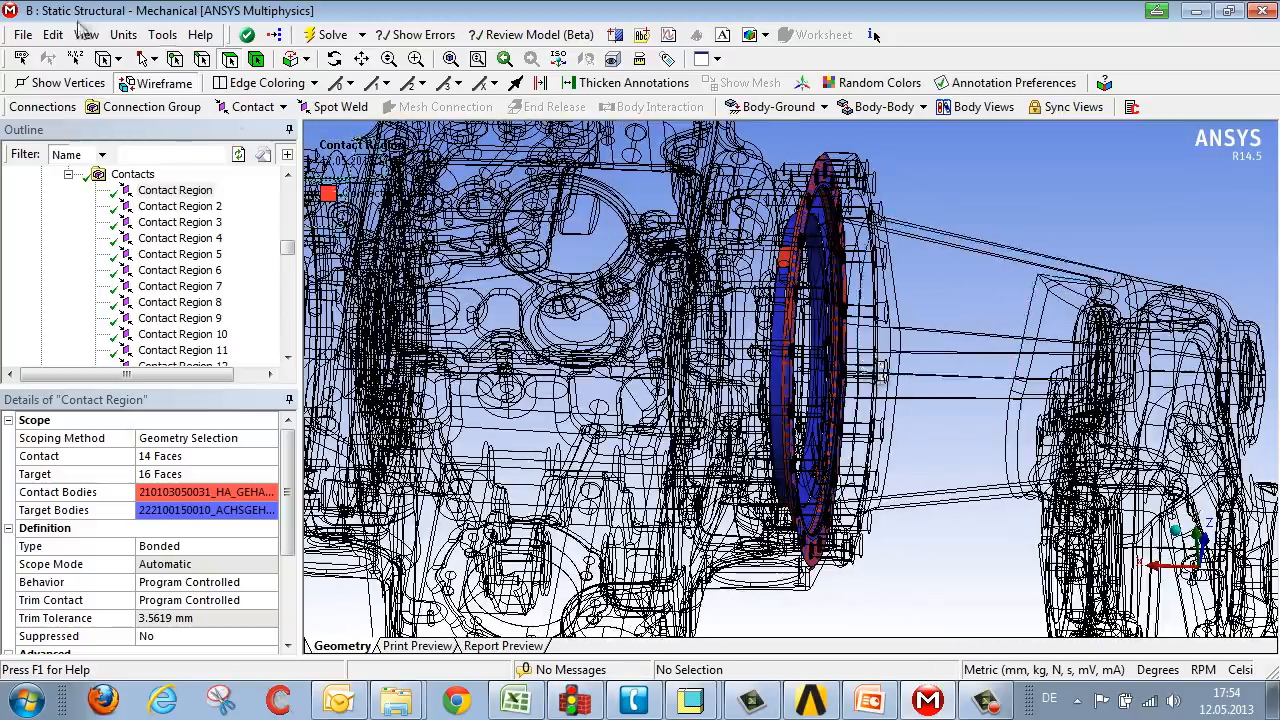
click(86, 35)
click(120, 93)
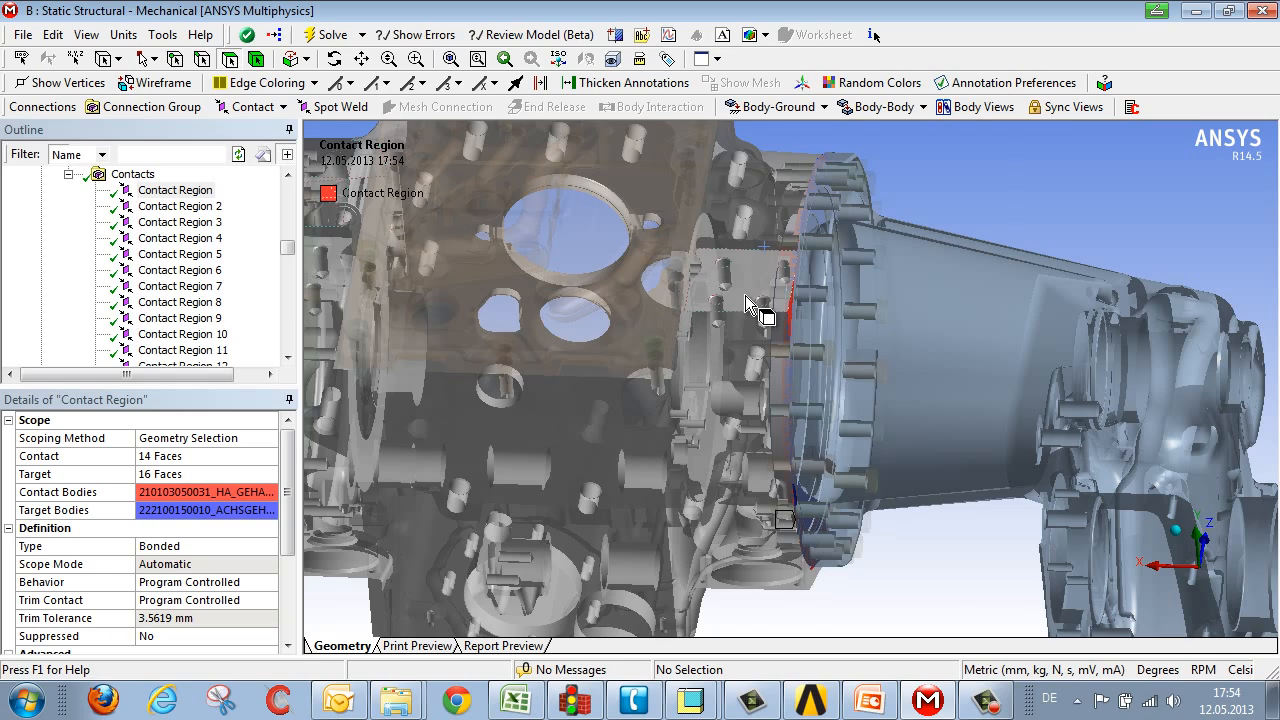
scroll(750, 305, down, 3)
middle_drag(750, 305, 766, 286)
Step: Step through Contact Regions 2 to 5 in the tree, inspecting where each one lies on the model
click(162, 190)
click(162, 206)
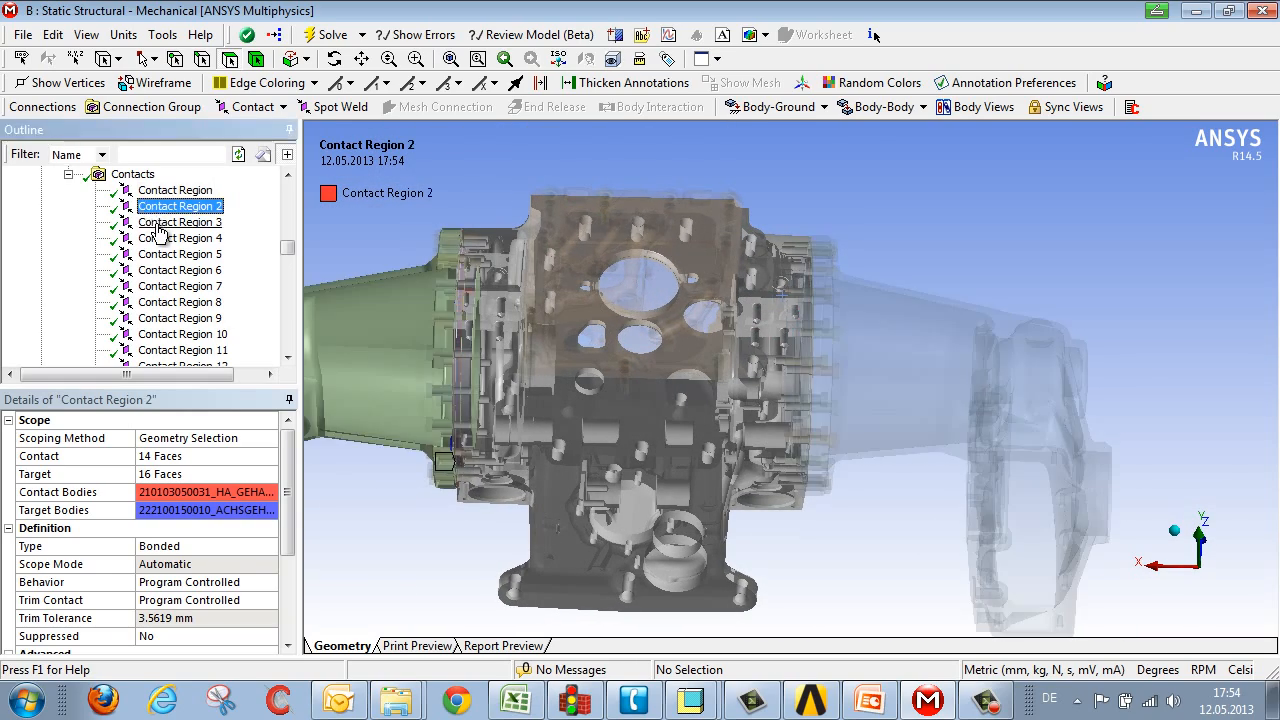
click(162, 222)
click(160, 239)
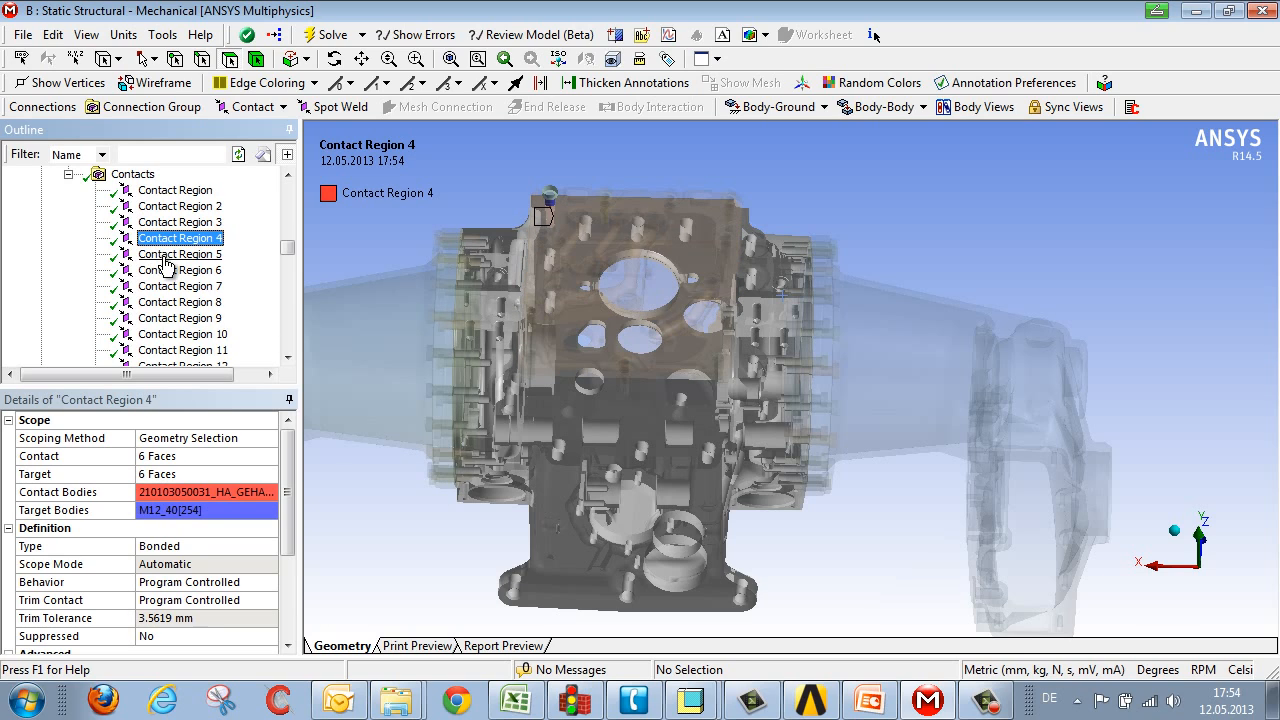
click(166, 256)
middle_drag(401, 267, 483, 229)
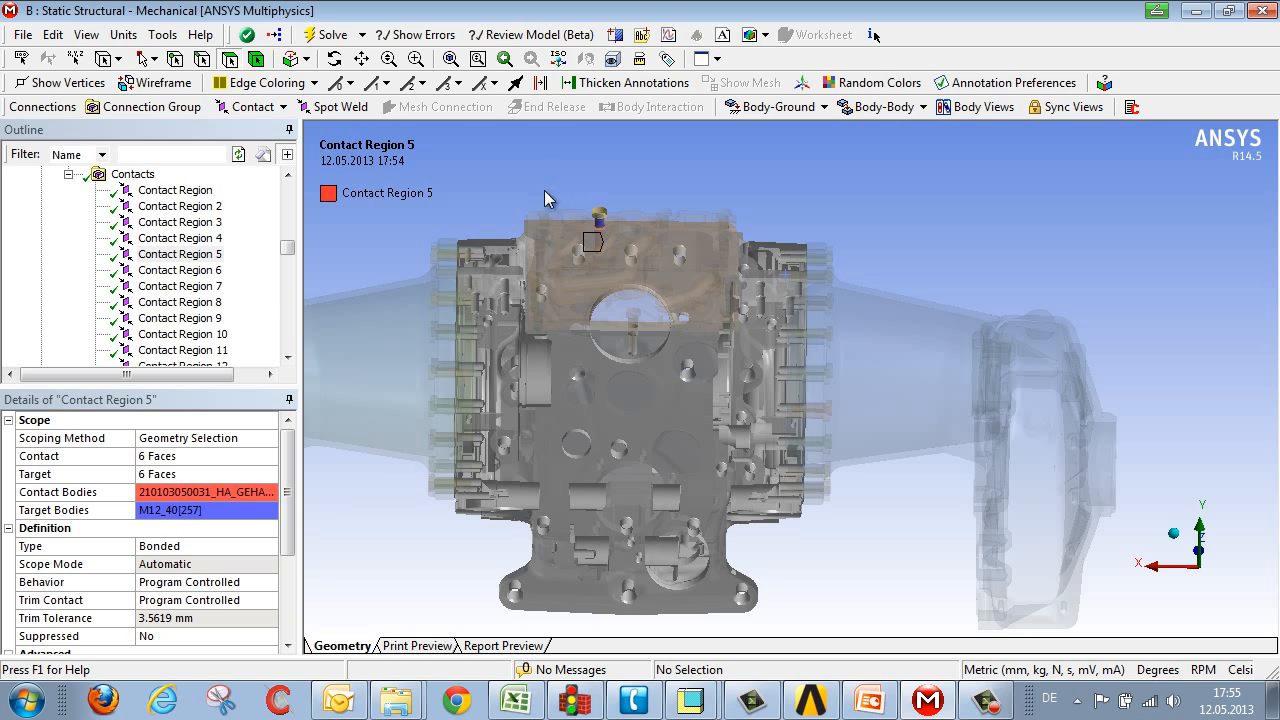
scroll(785, 358, up, 3)
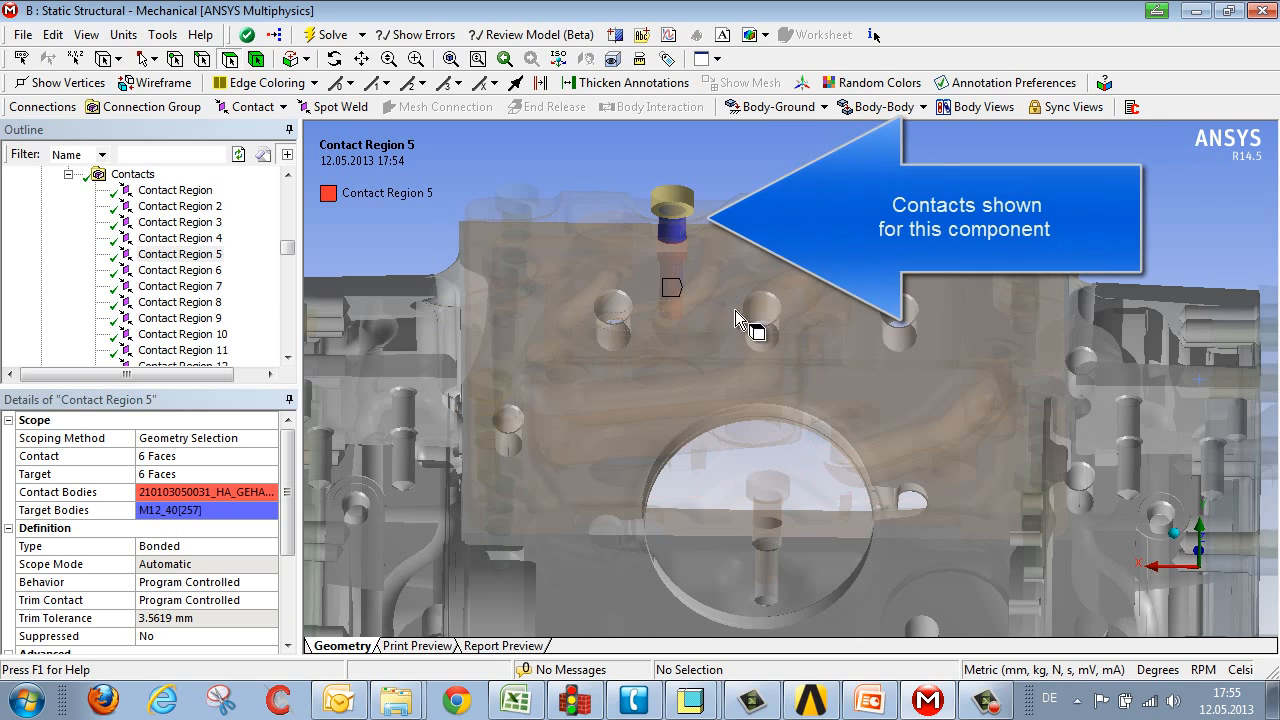
Step: Select the bolt's cylindrical face on the cover plate and go to the contacts for the selected bodies
click(675, 222)
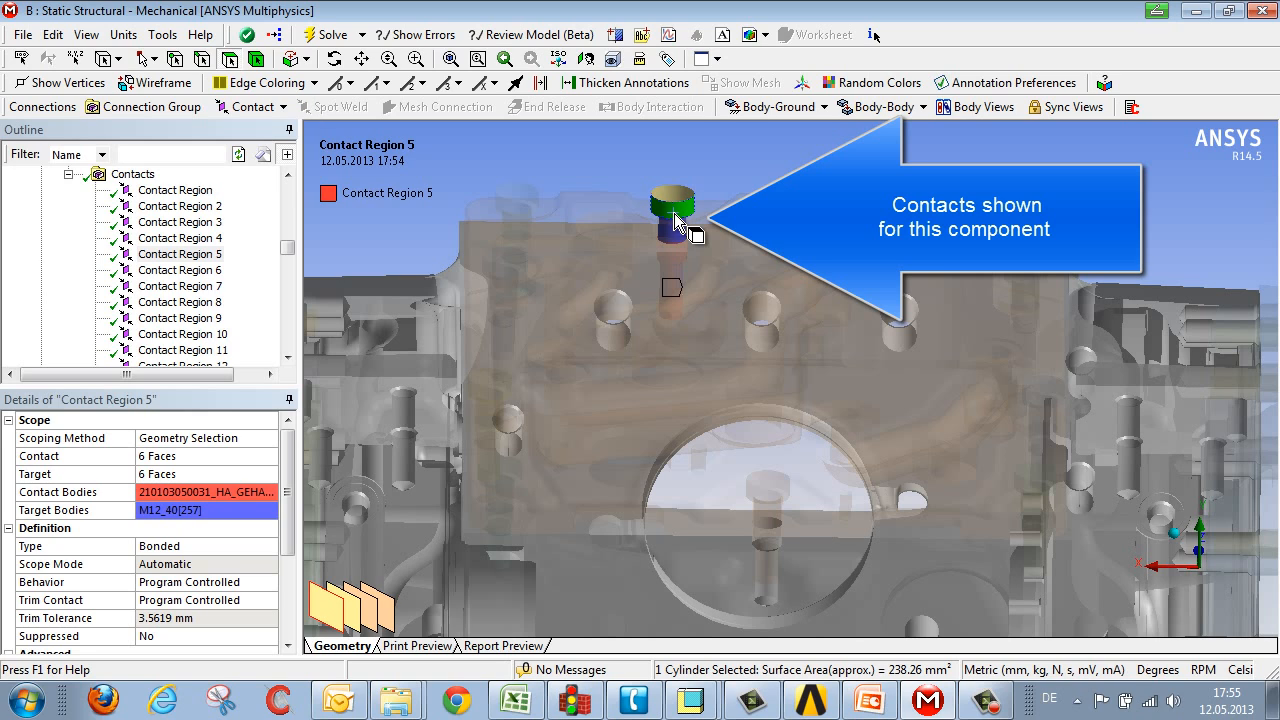
right_click(674, 214)
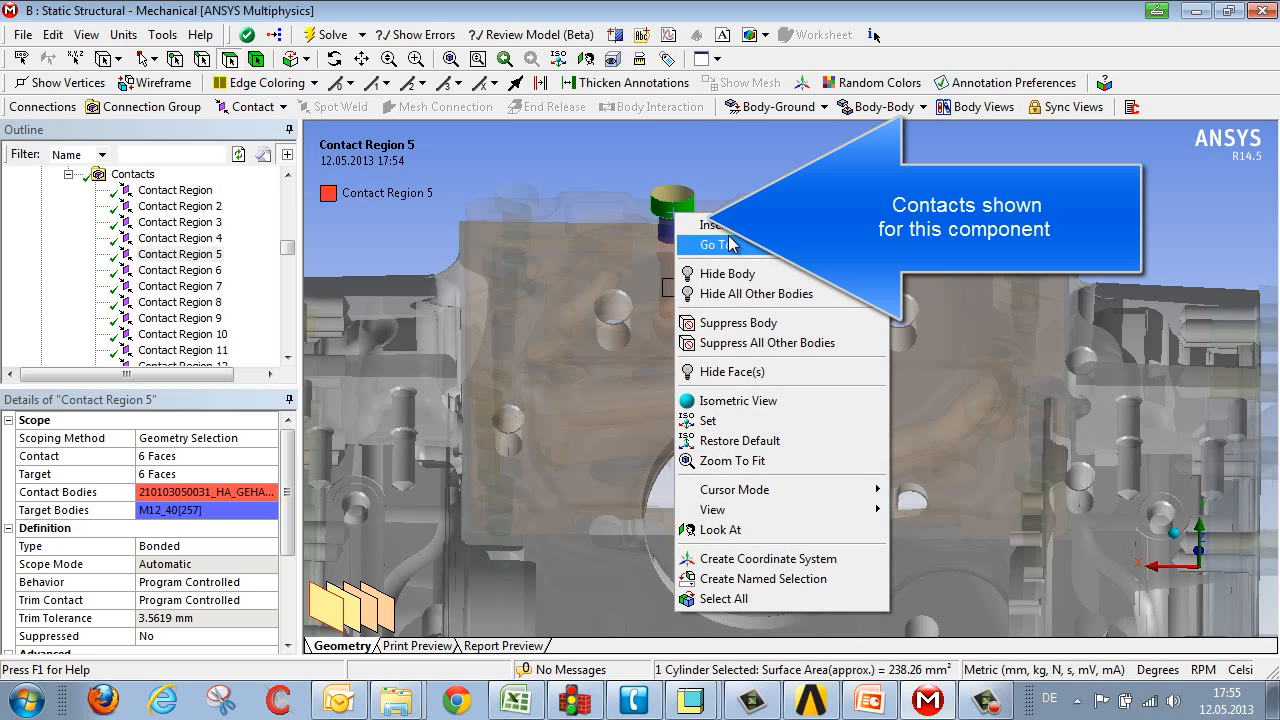
mouse_move(728, 246)
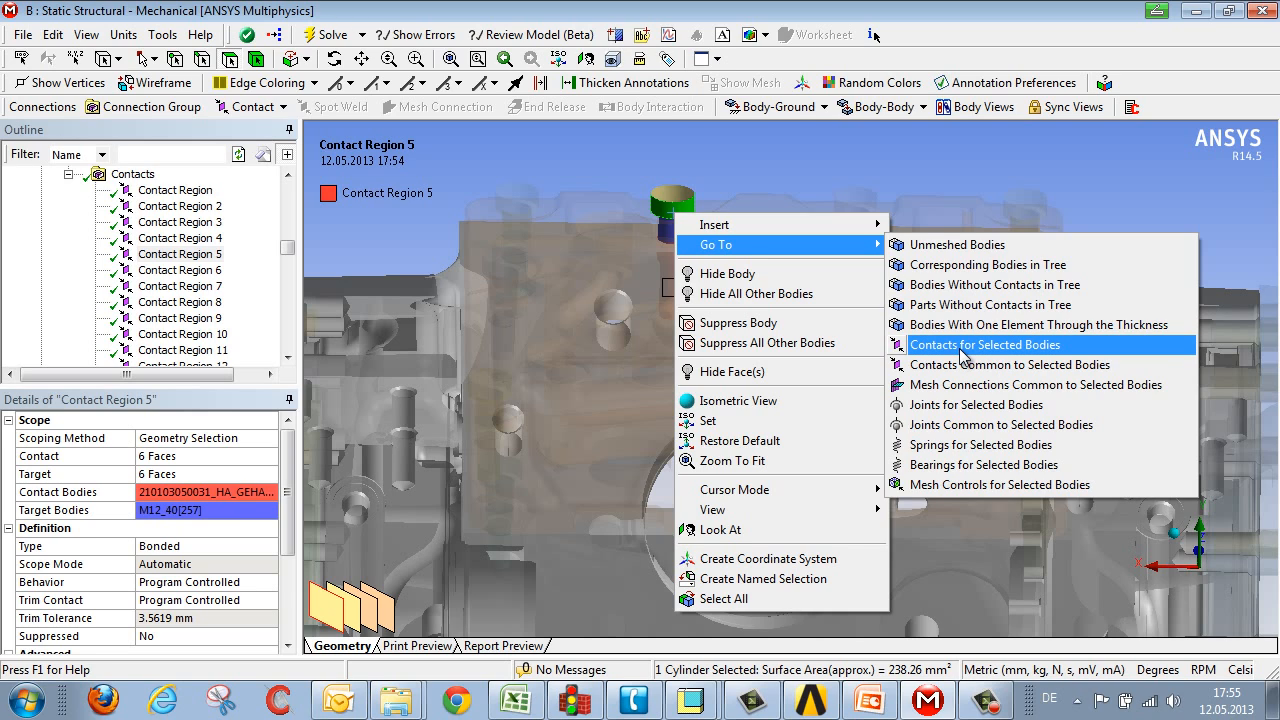
click(961, 346)
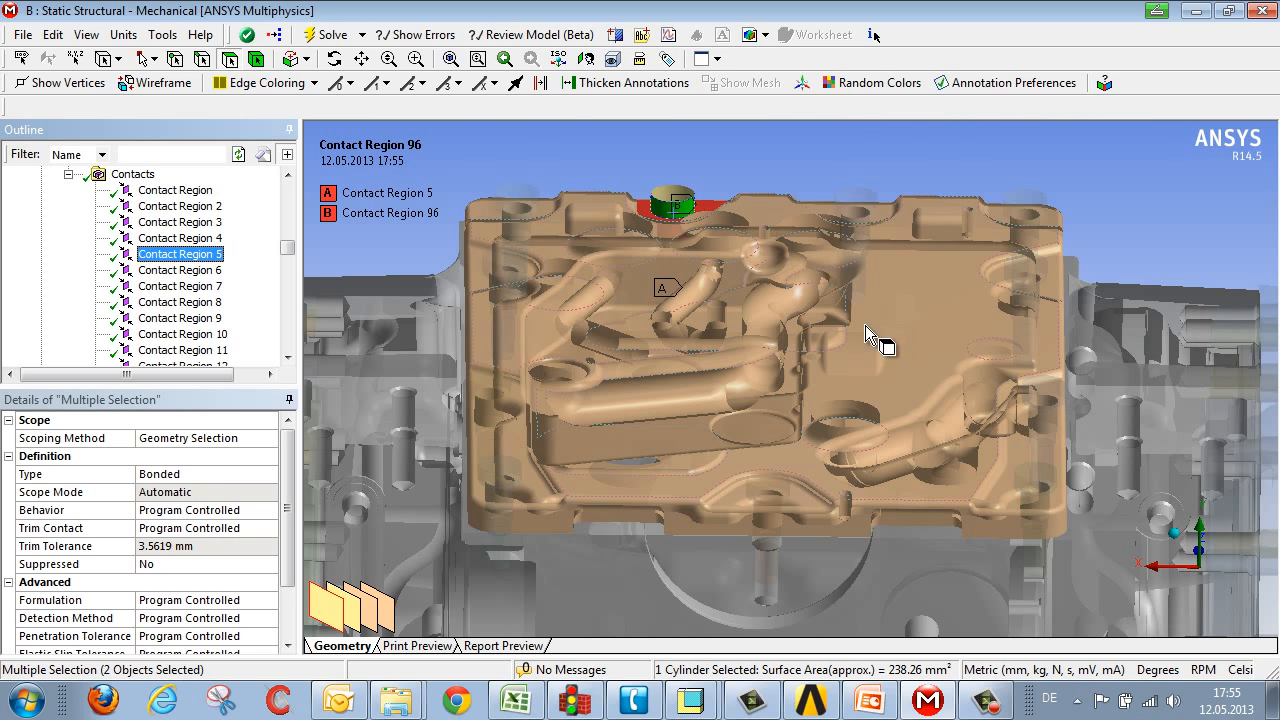
Step: Examine the two contacts shown for the bolt on the cover plate
middle_drag(766, 286, 740, 295)
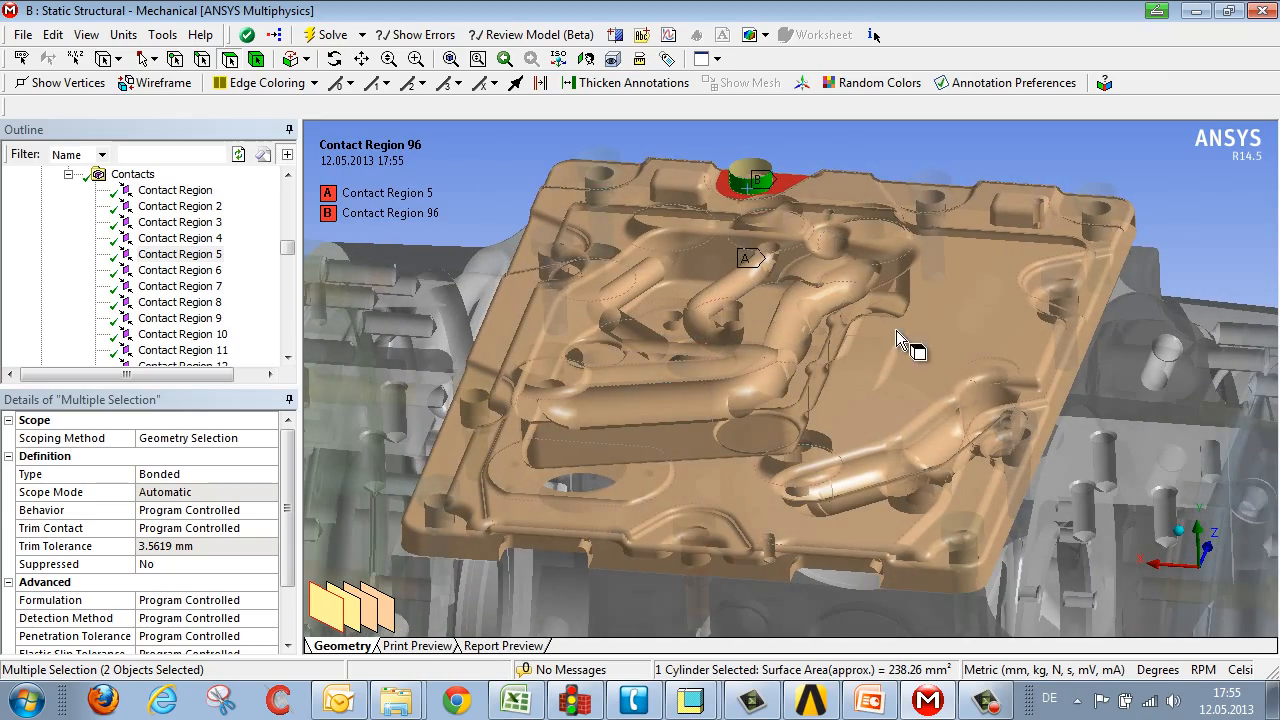
middle_drag(896, 335, 703, 397)
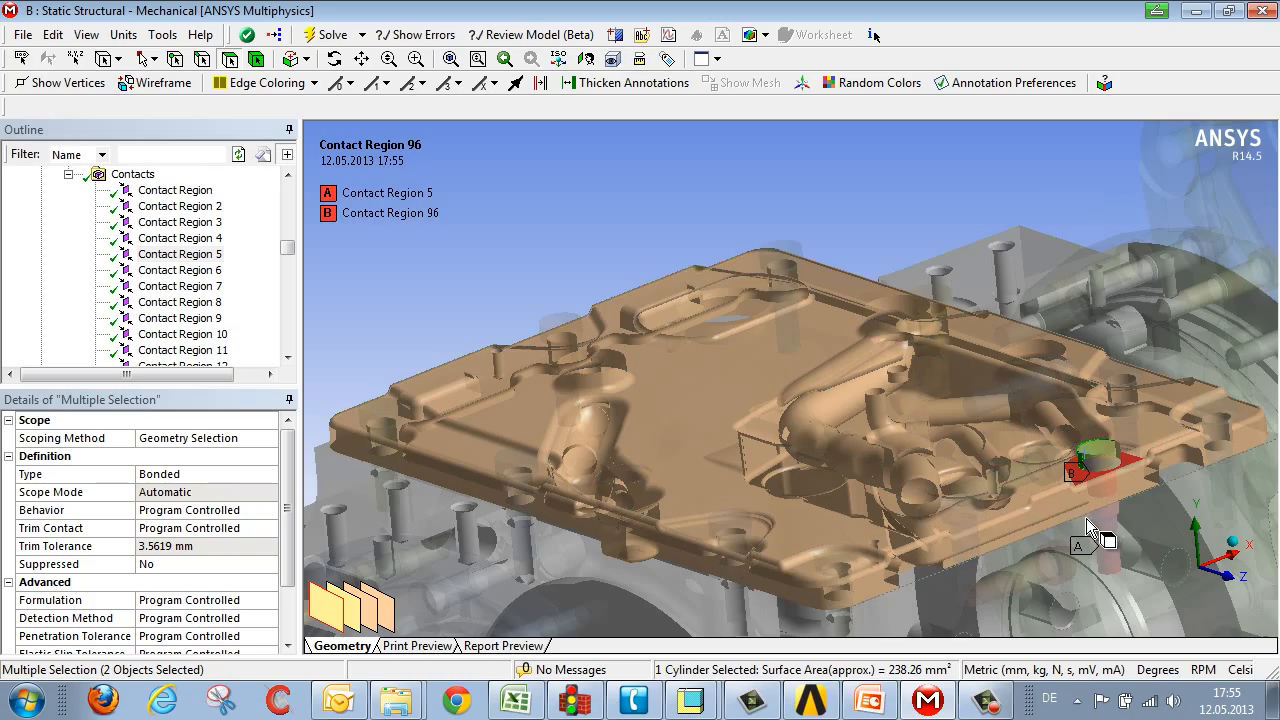
scroll(911, 314, down, 6)
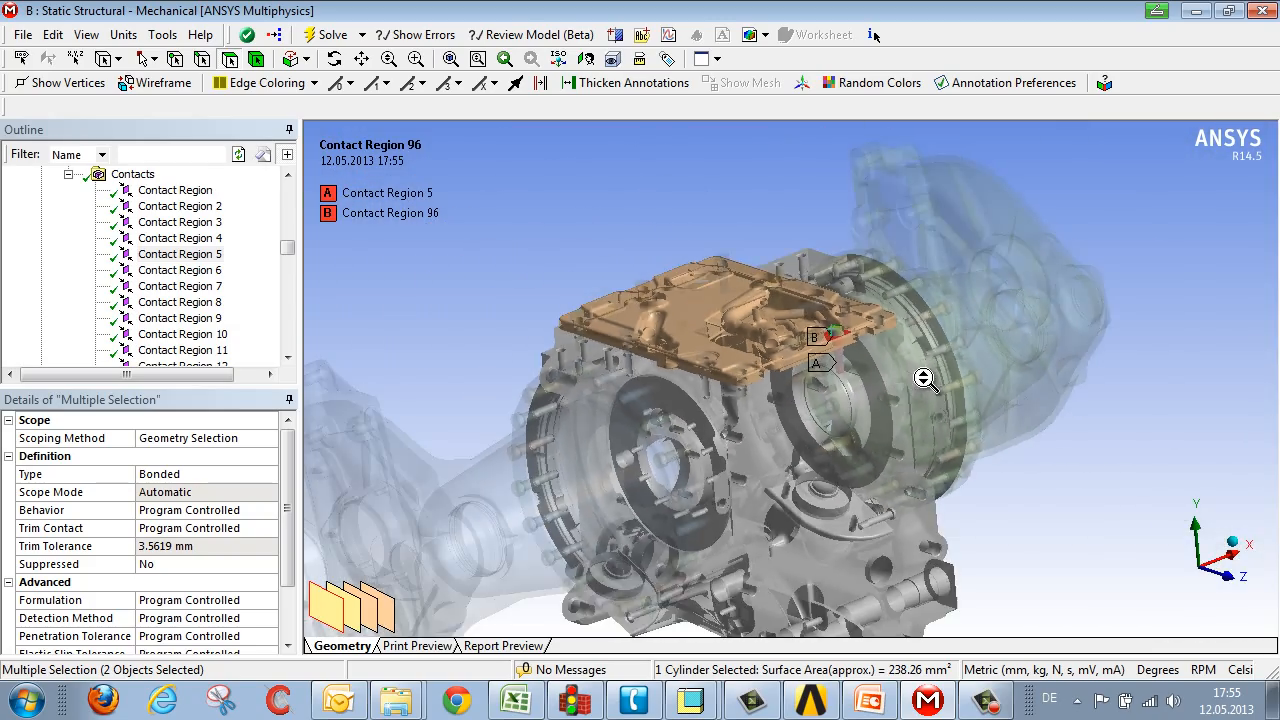
middle_drag(924, 378, 905, 335)
middle_drag(1075, 383, 1108, 396)
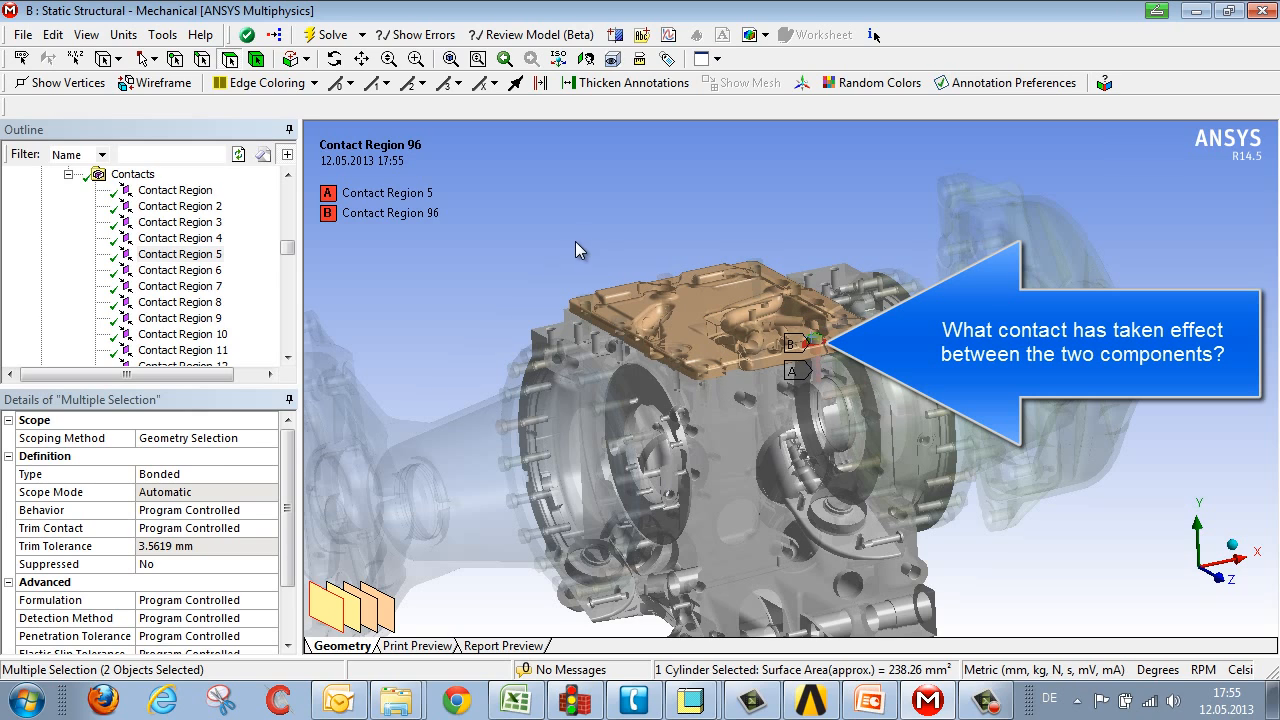
Step: Select a face on the cover plate and one on the housing, then go to the contacts common to both bodies
click(130, 175)
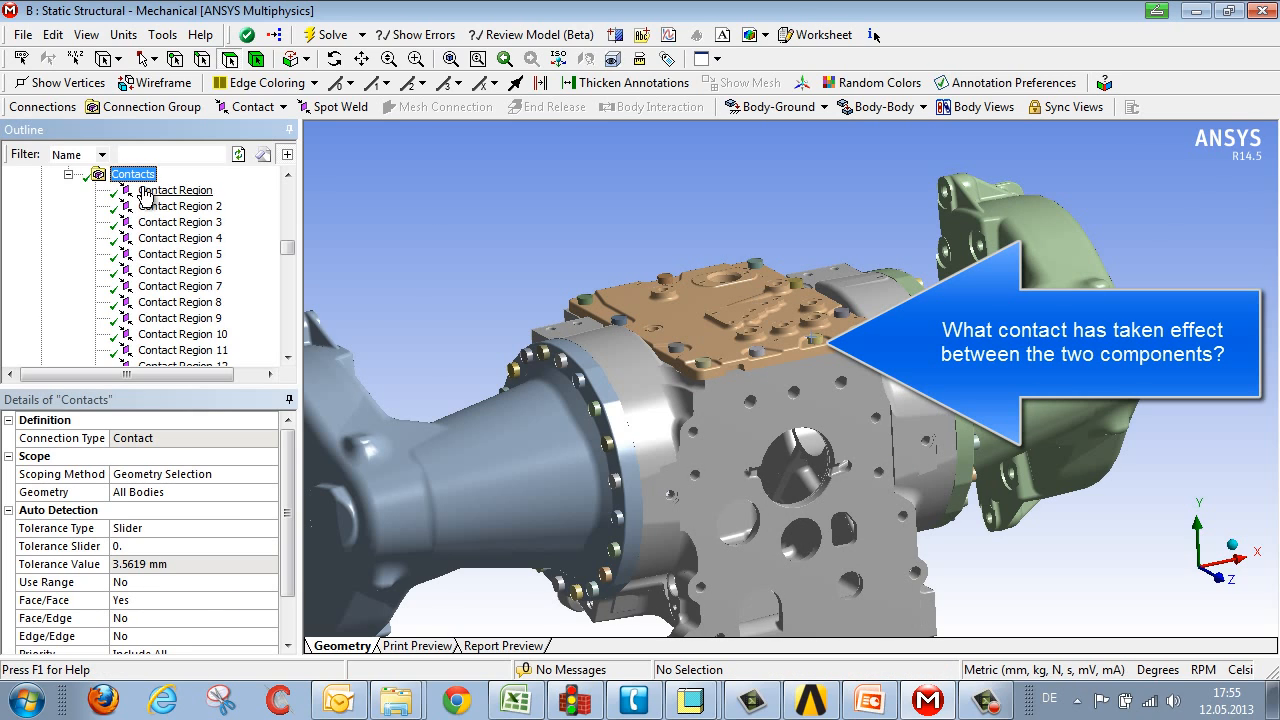
click(717, 384)
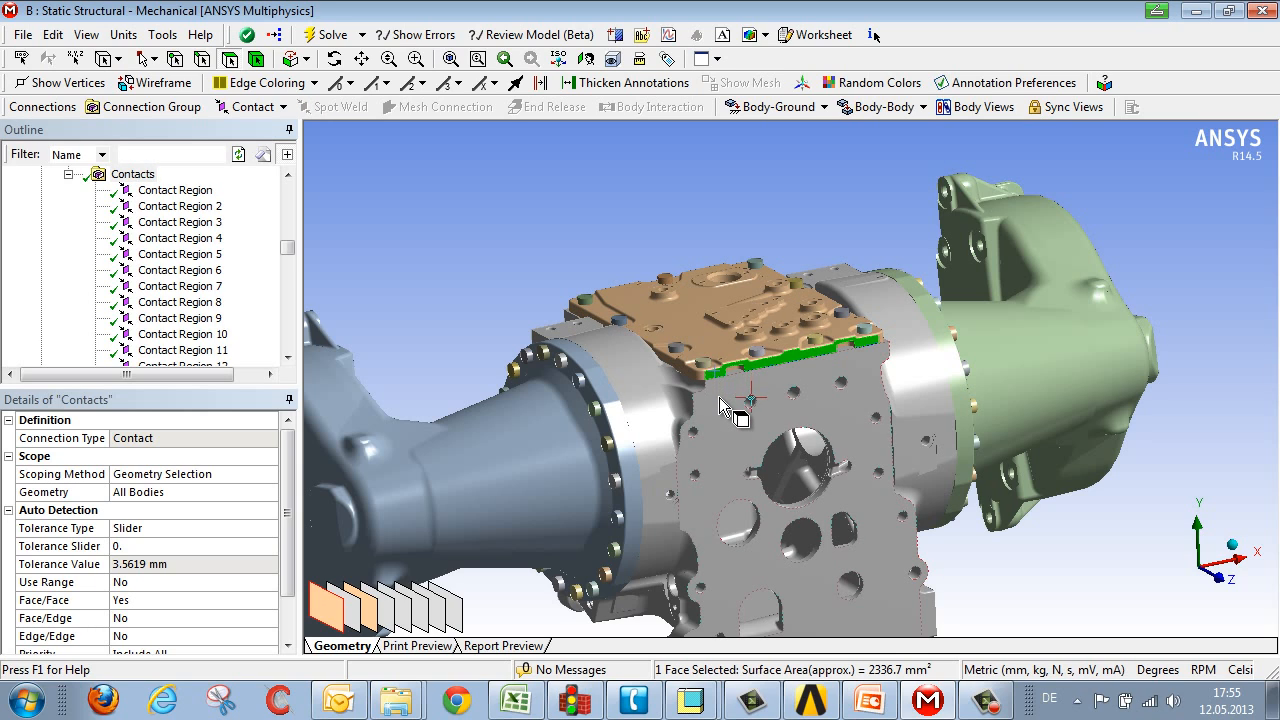
ctrl+click(720, 406)
right_click(720, 400)
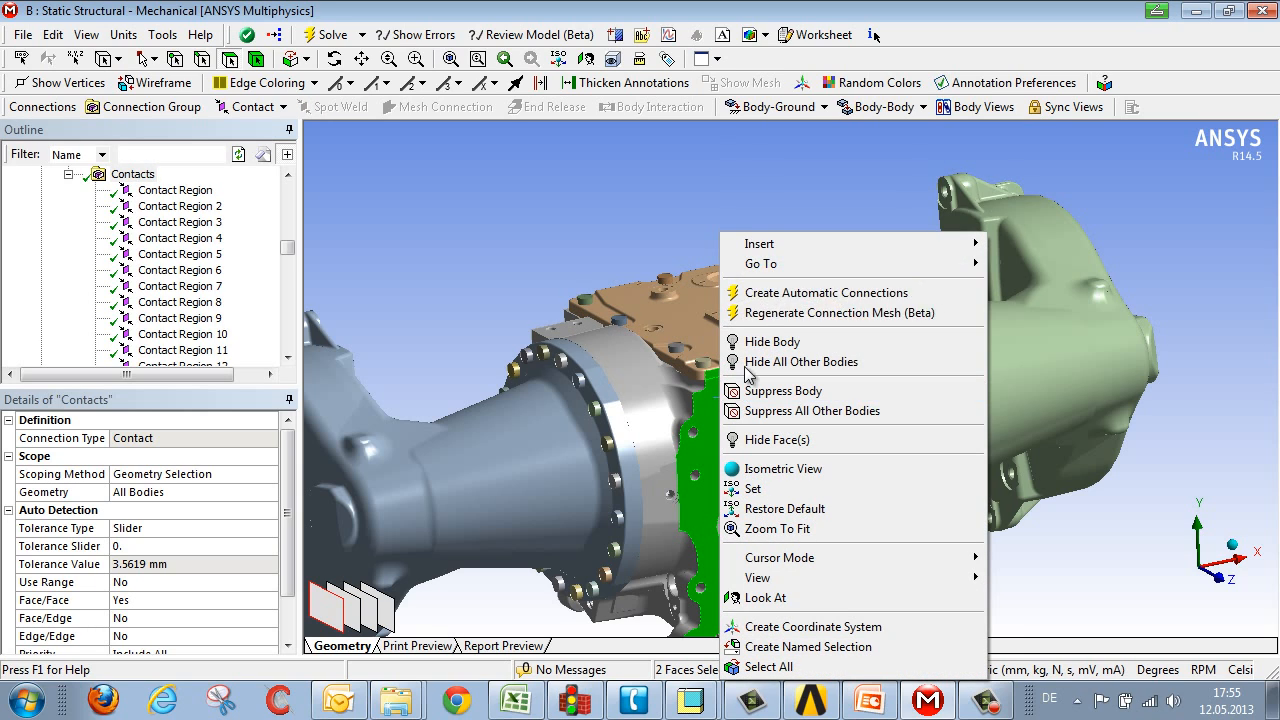
mouse_move(765, 264)
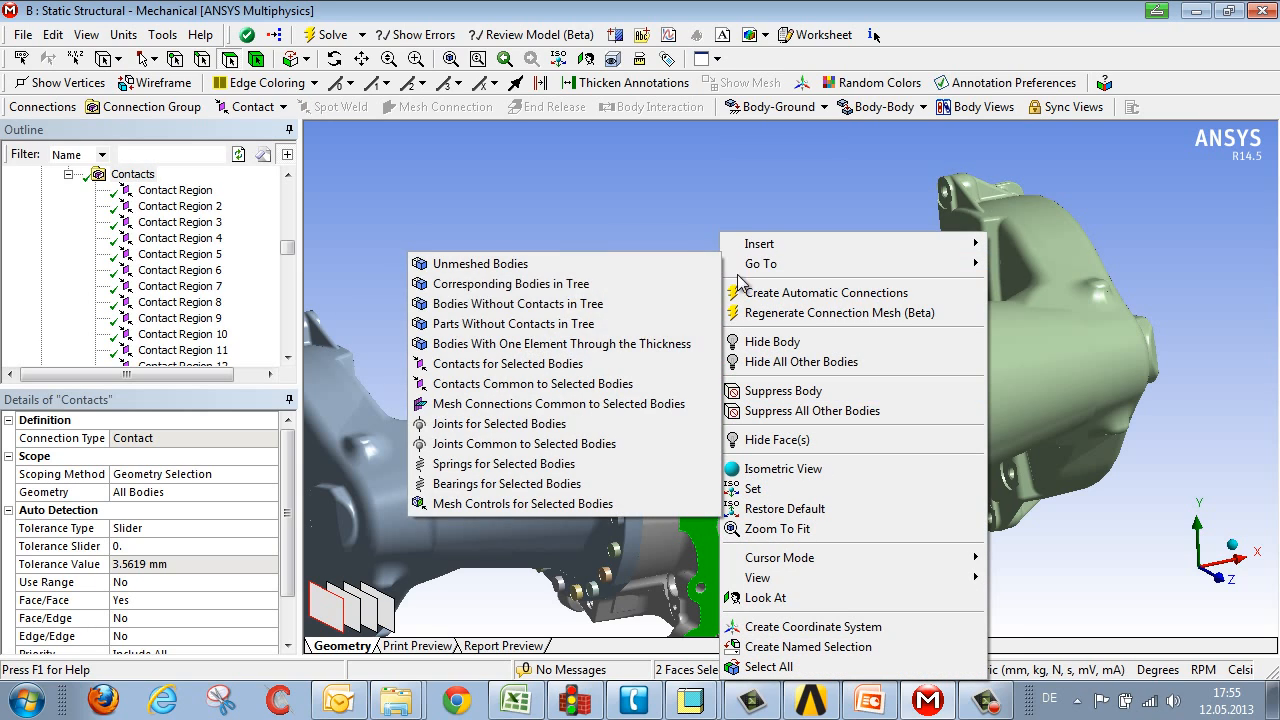
click(502, 384)
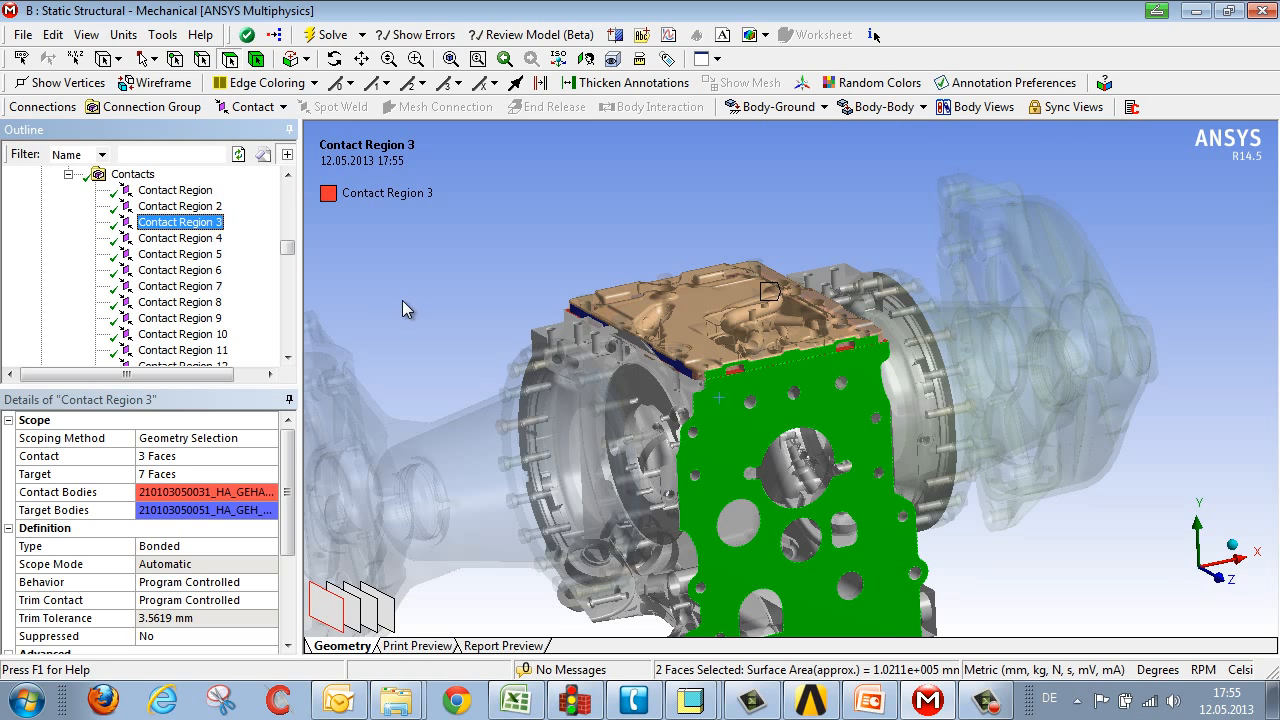
Step: Examine Contact Region 3 between the cover plate and the housing
click(383, 276)
middle_drag(655, 393, 607, 425)
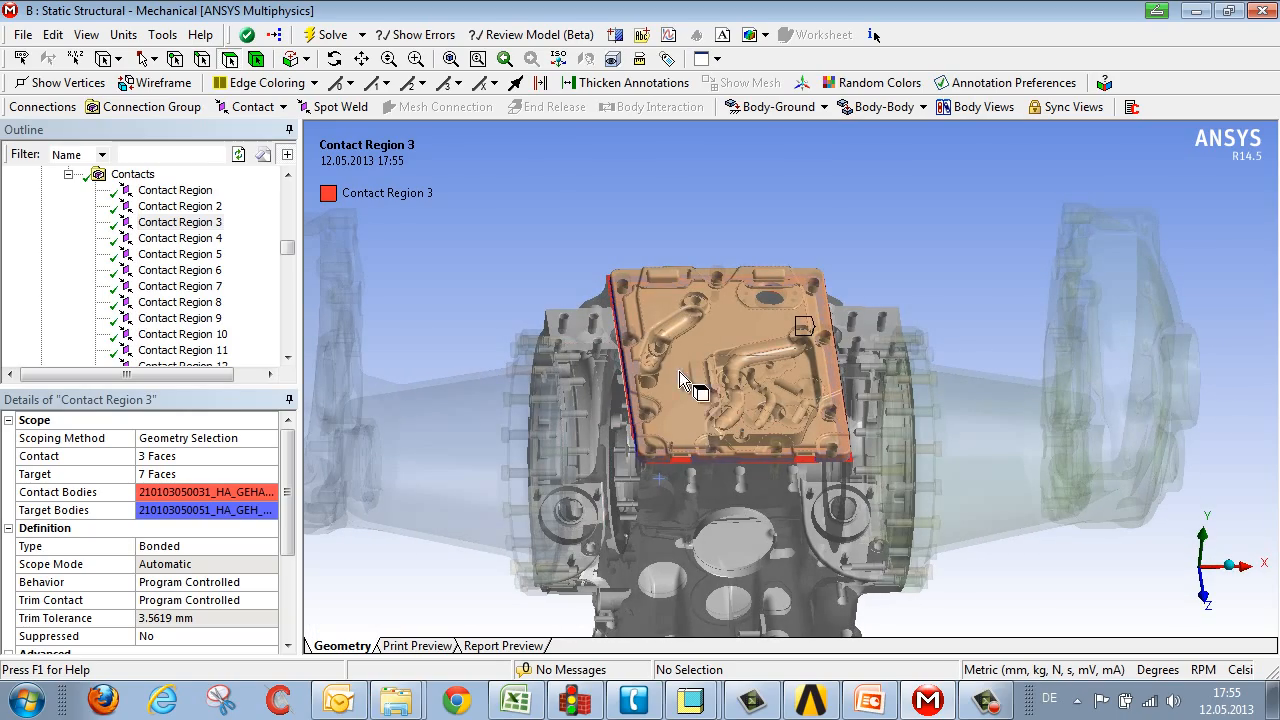
middle_drag(716, 440, 725, 410)
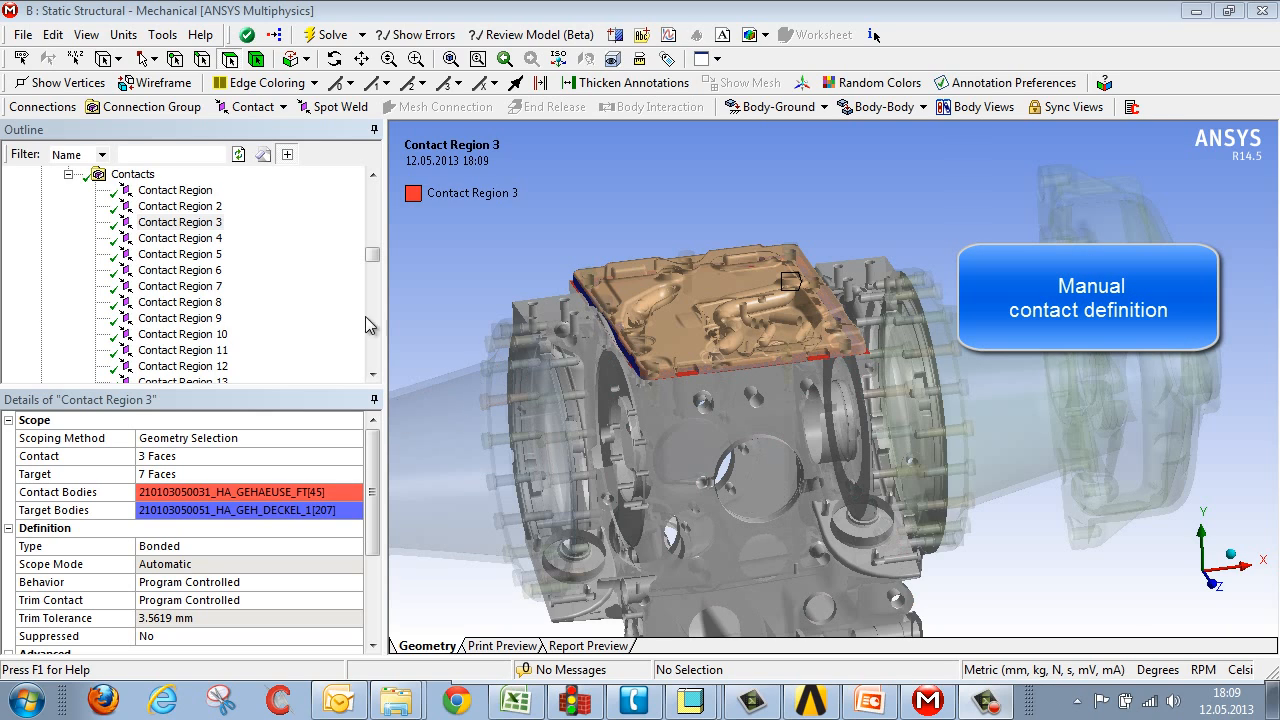
Step: Select the cover plate's side face plus a concealed housing face behind it and insert a bonded manual contact between them
click(133, 176)
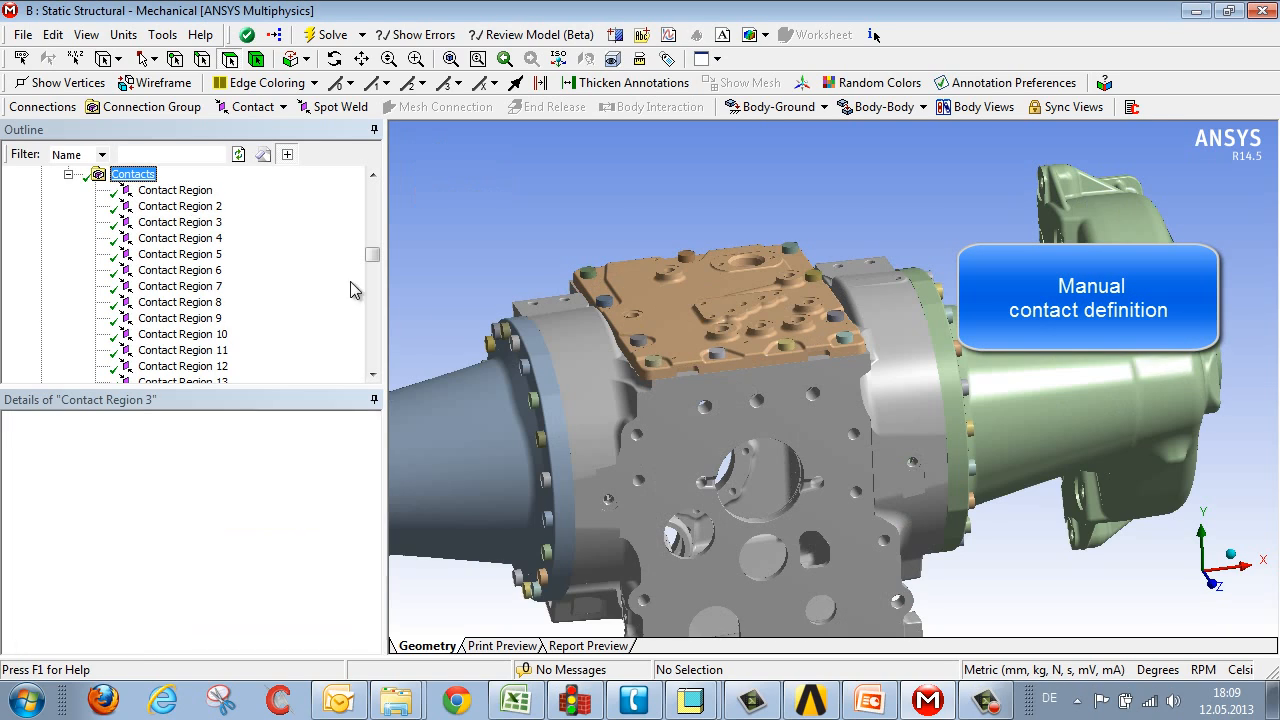
scroll(735, 414, up, 5)
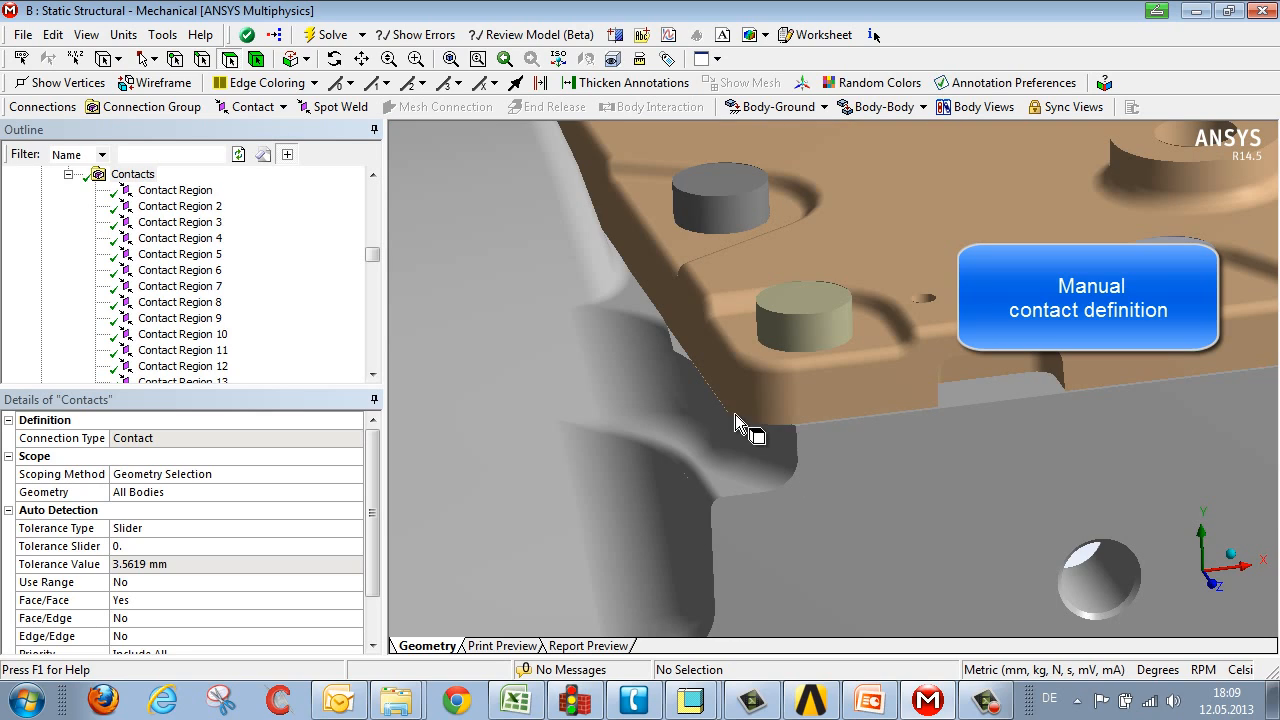
click(858, 398)
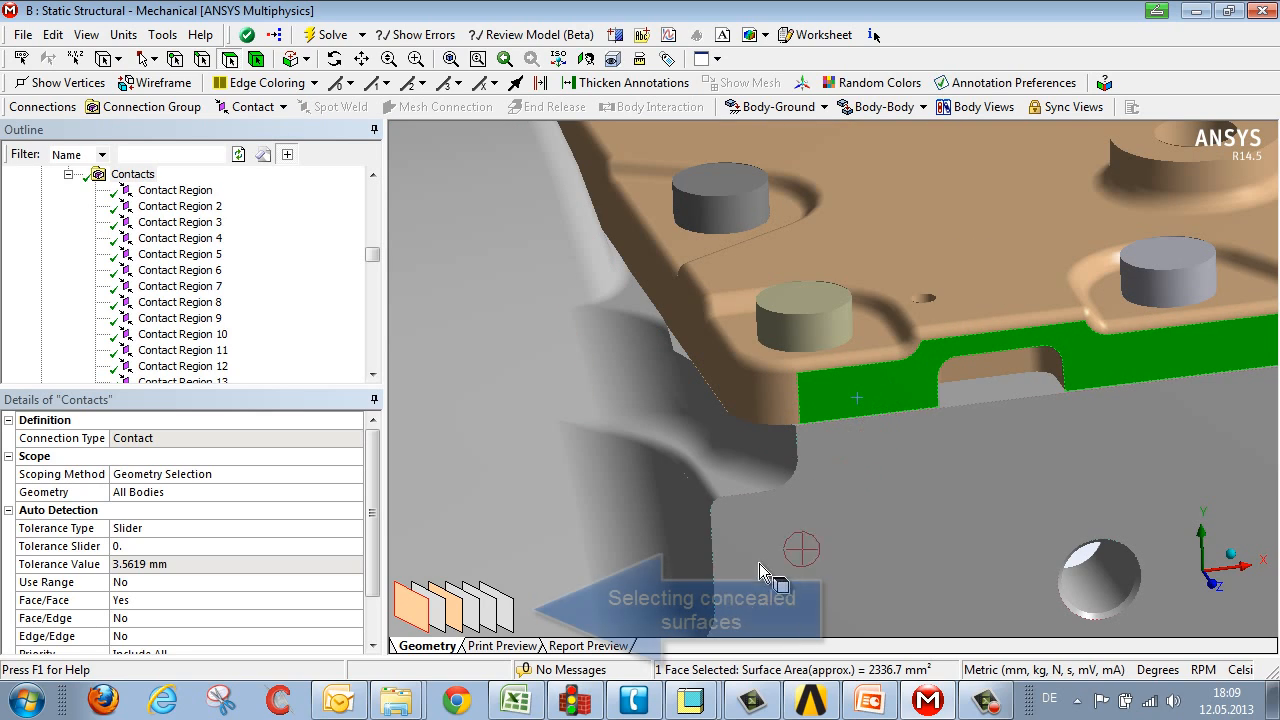
click(455, 612)
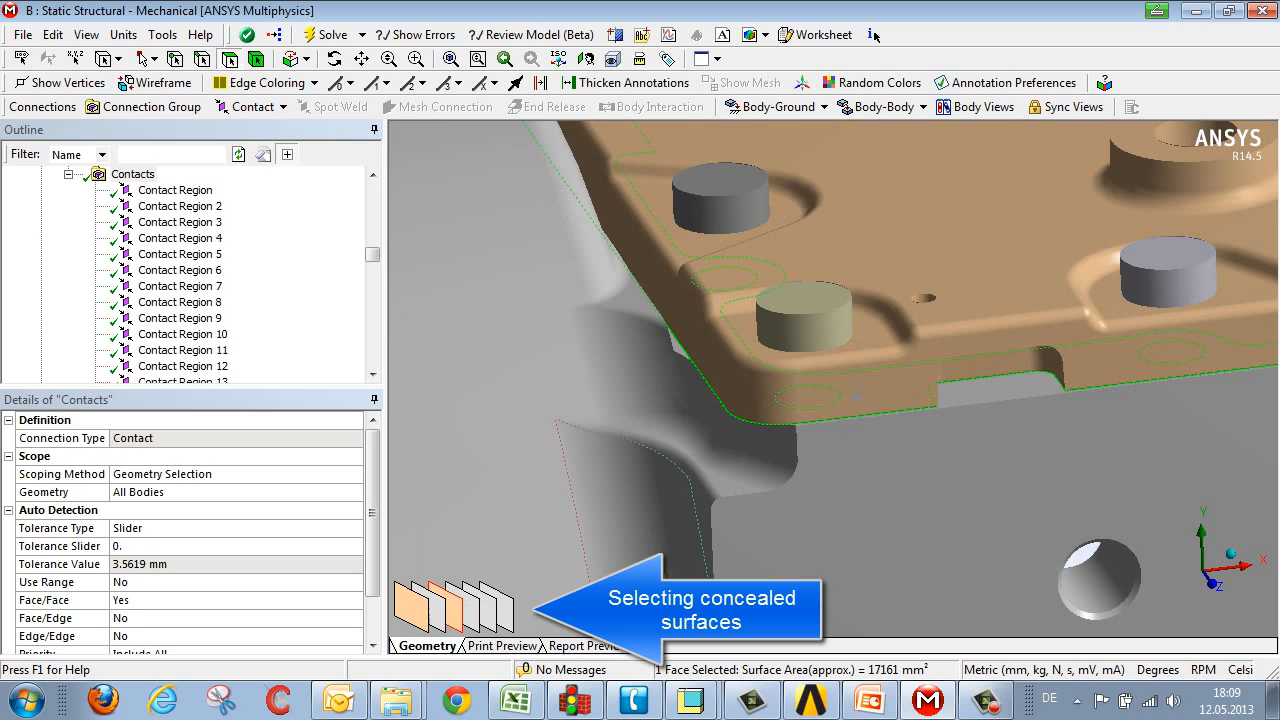
ctrl+click(437, 612)
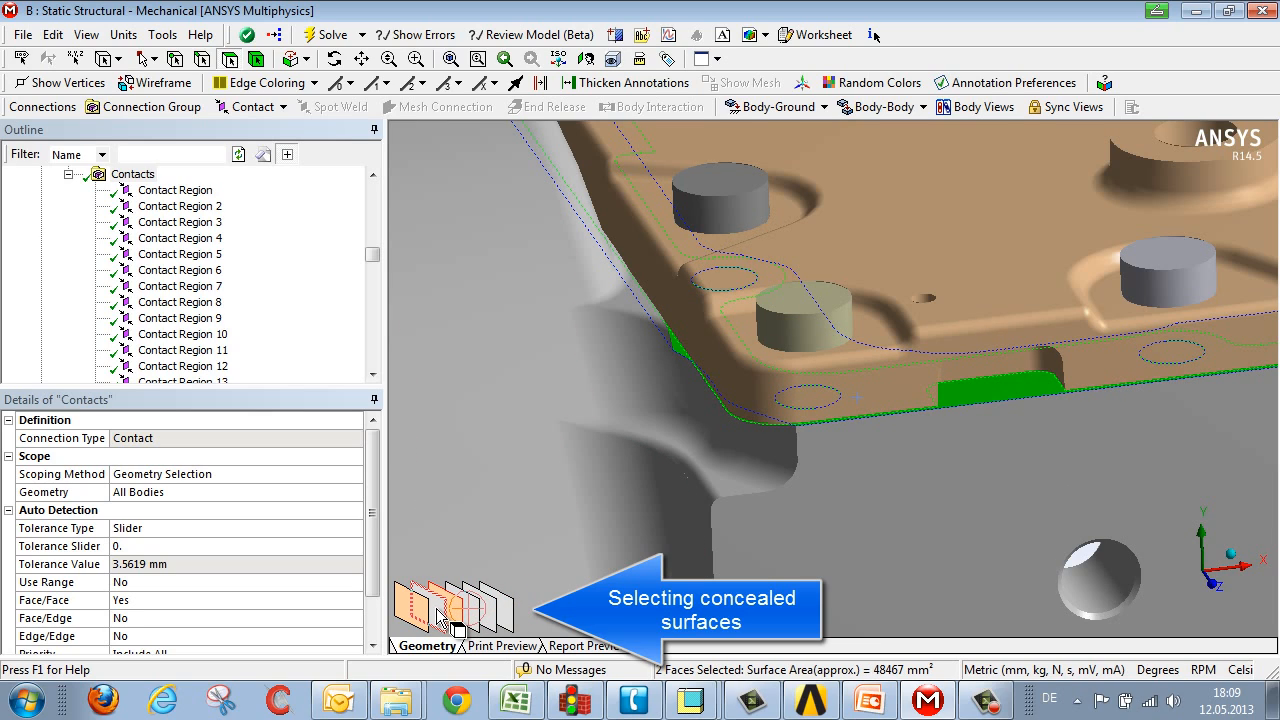
click(252, 107)
click(250, 131)
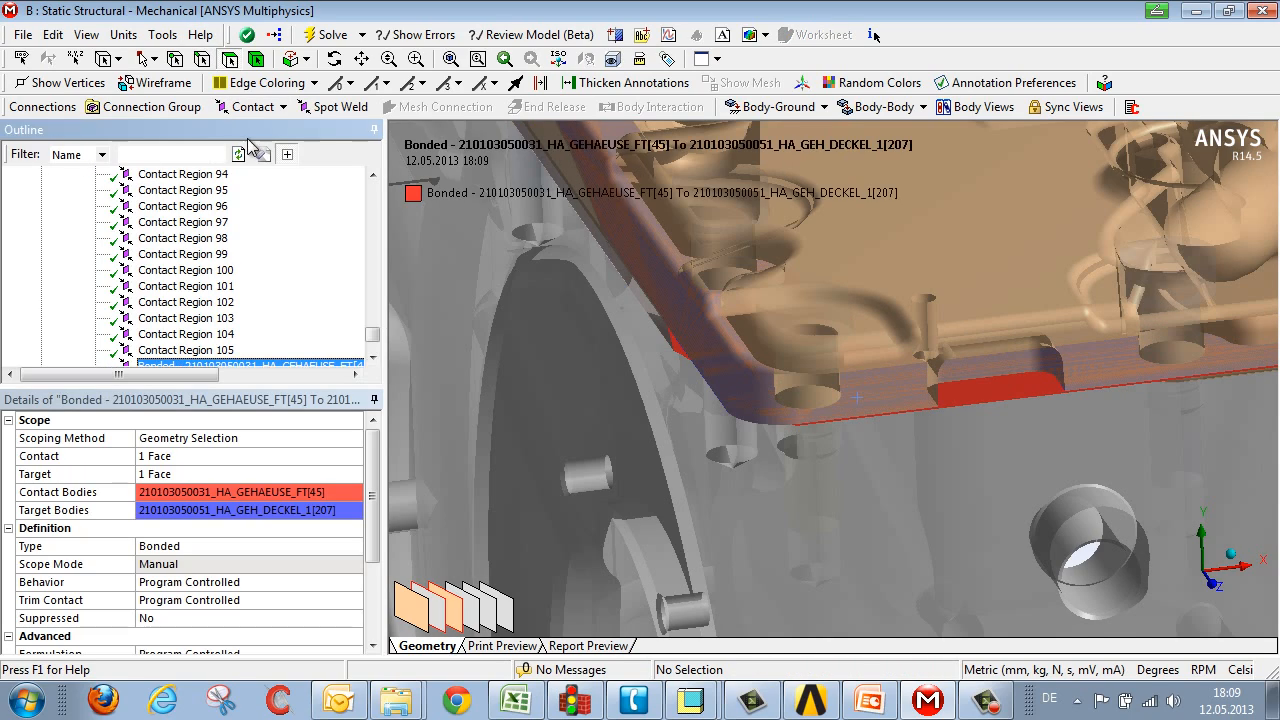
scroll(906, 225, down, 10)
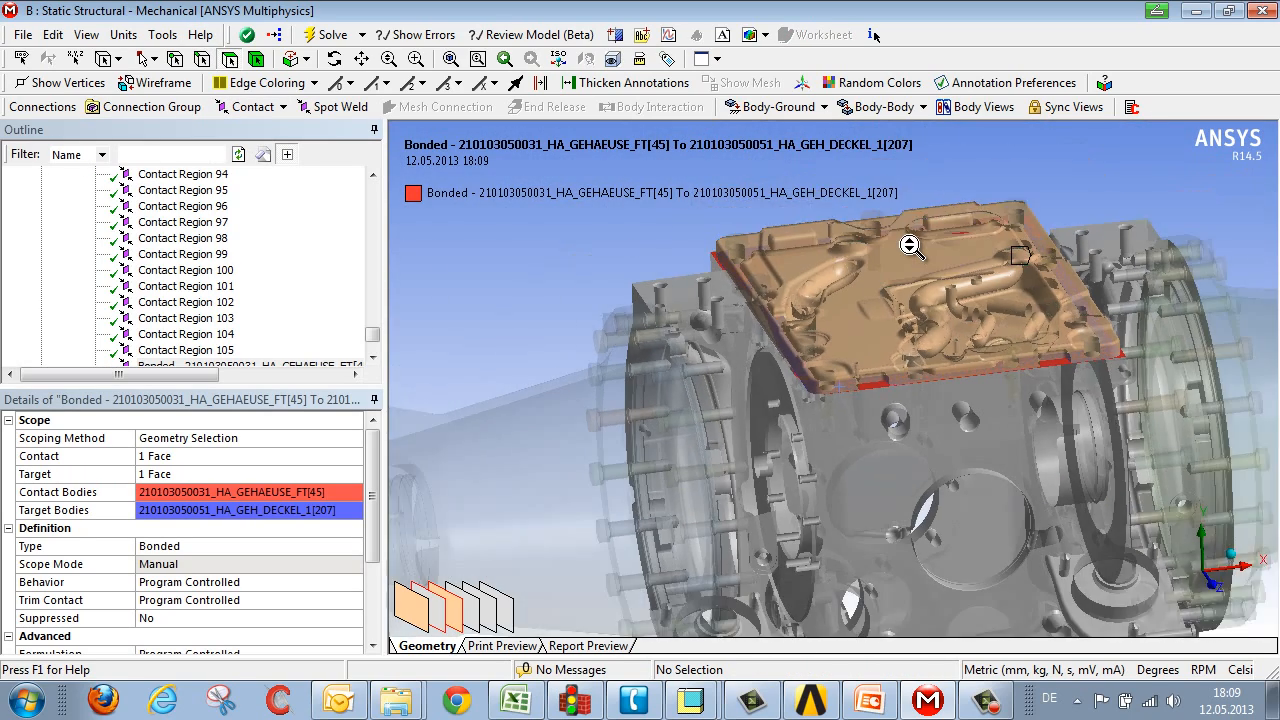
scroll(910, 246, up, 2)
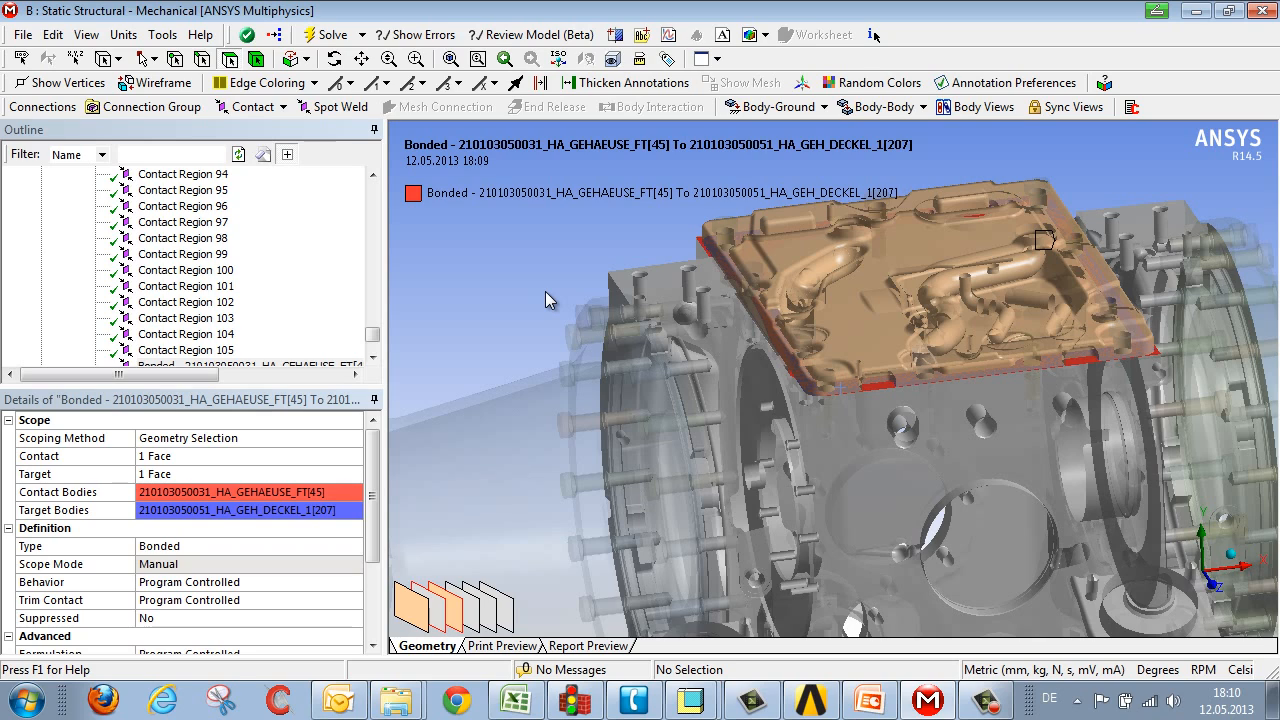
Step: Insert a new manual bonded contact and assign the cover plate's underside face as its contact face
click(236, 110)
click(245, 131)
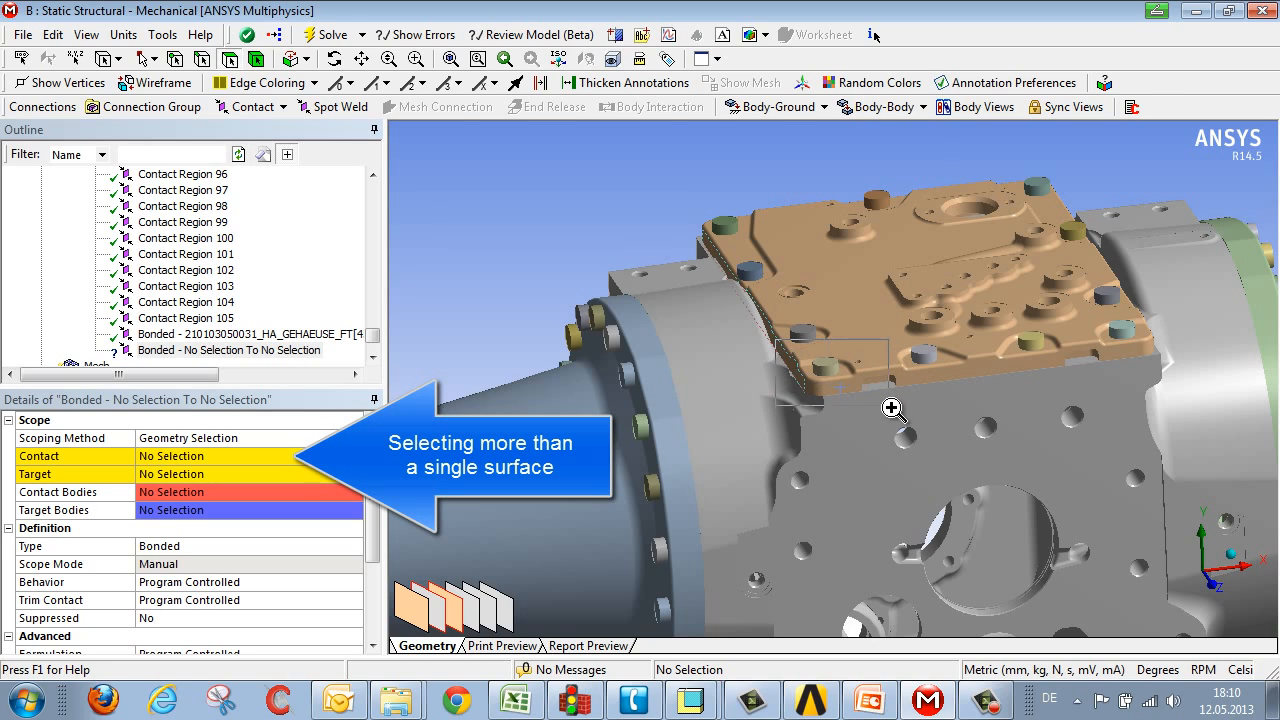
scroll(907, 429, up, 10)
click(796, 366)
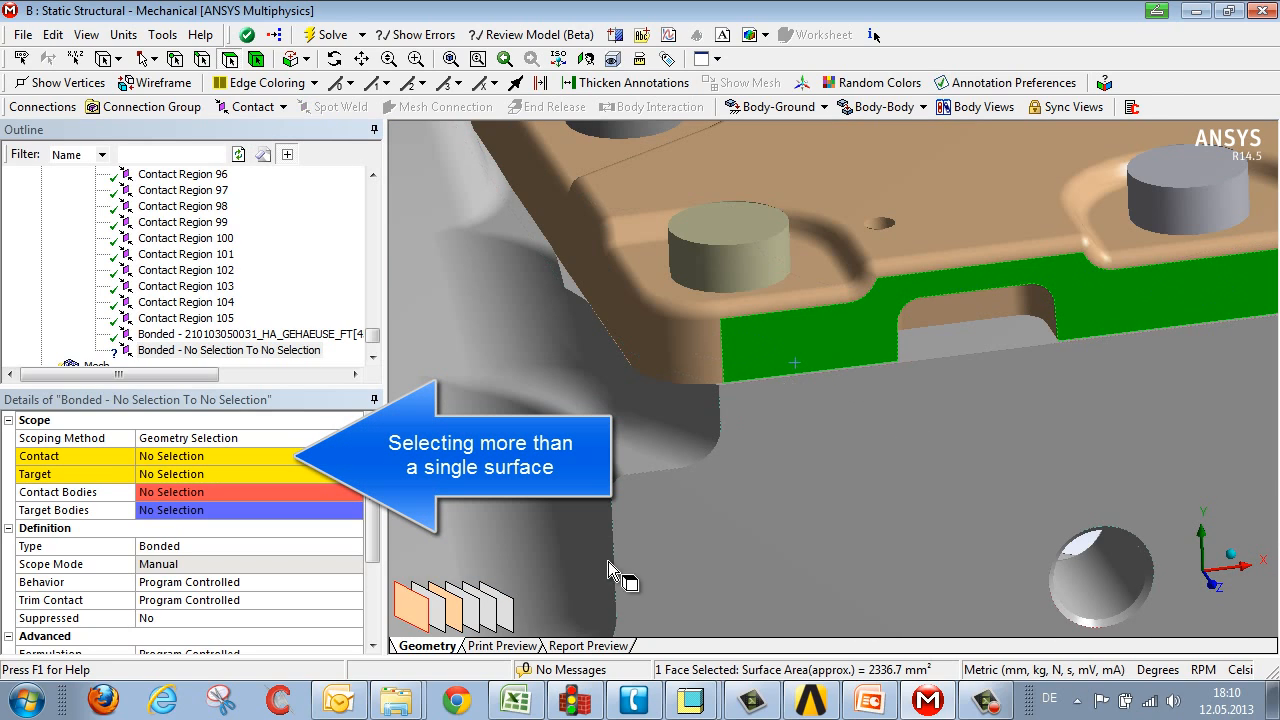
click(452, 610)
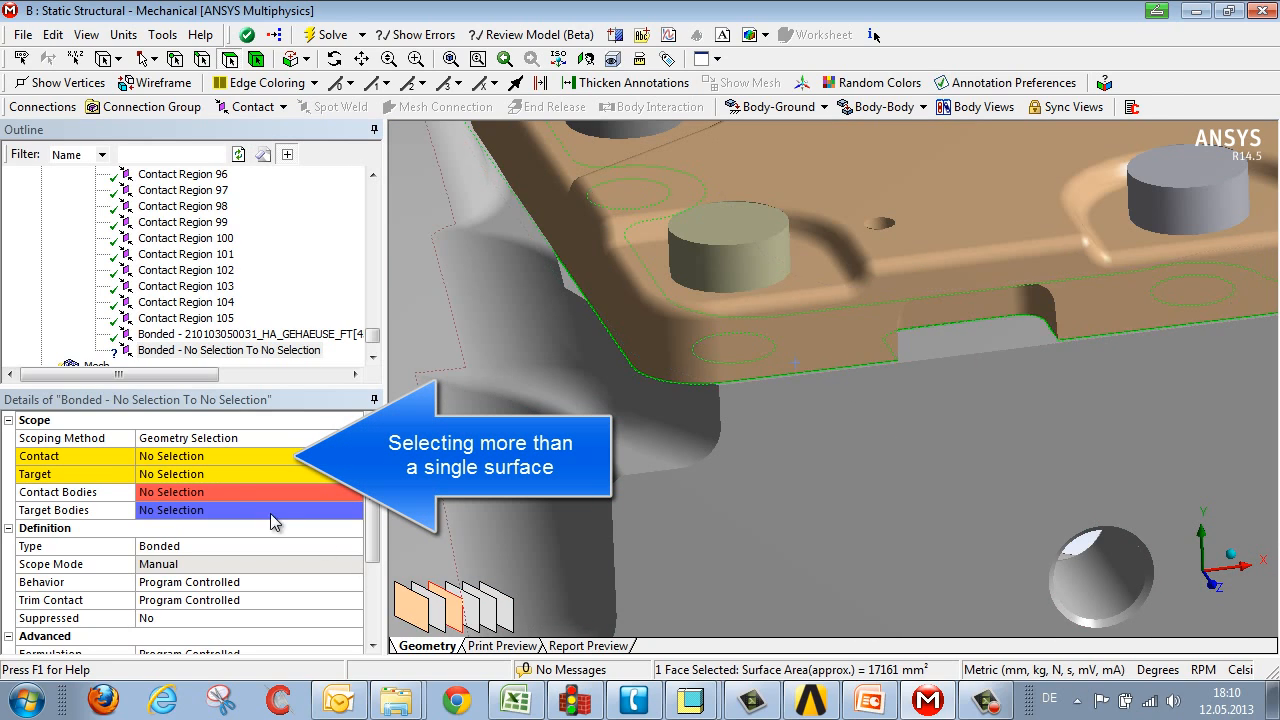
click(200, 457)
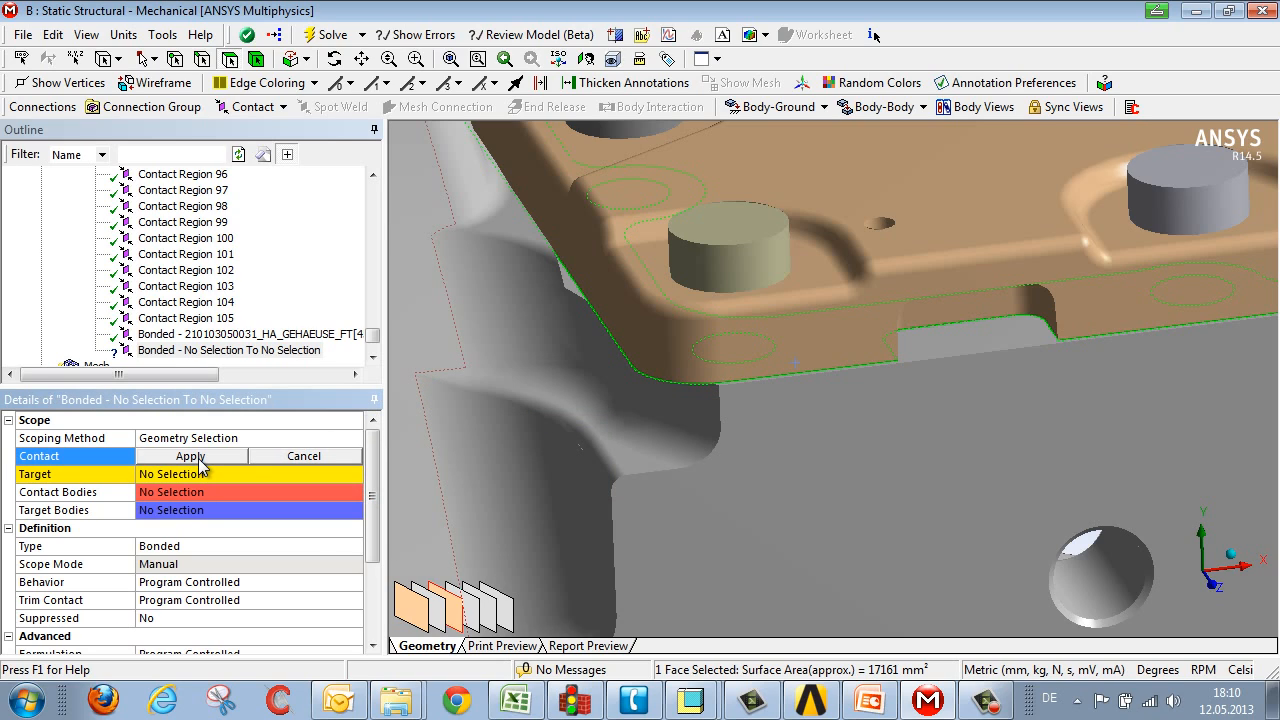
click(199, 460)
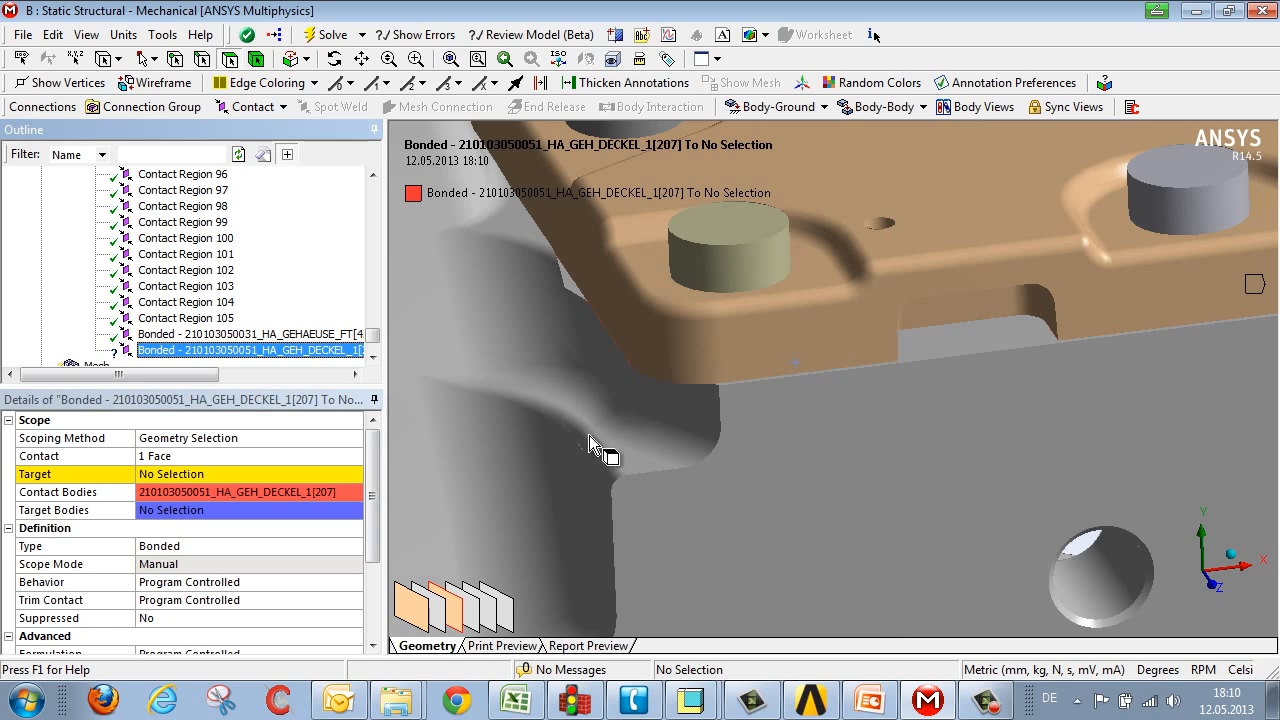
Step: Assign the adjoining housing face as the target of the new bonded contact
click(997, 348)
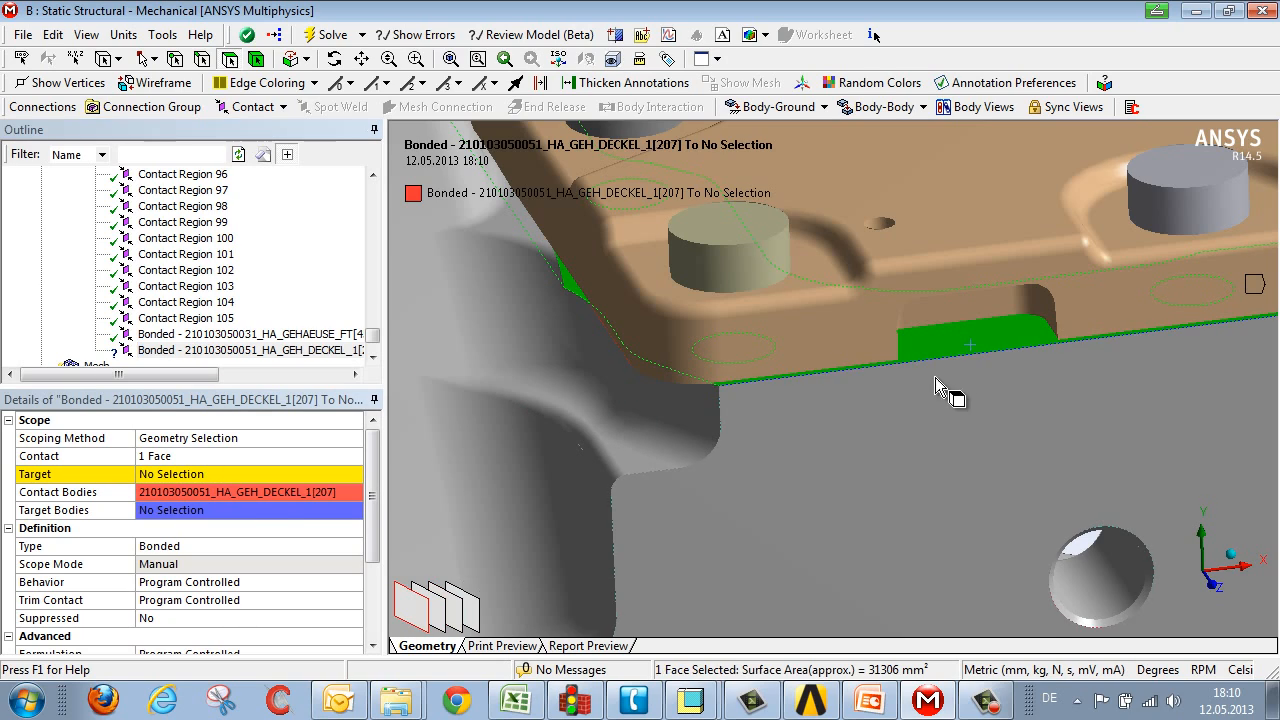
click(166, 478)
click(166, 478)
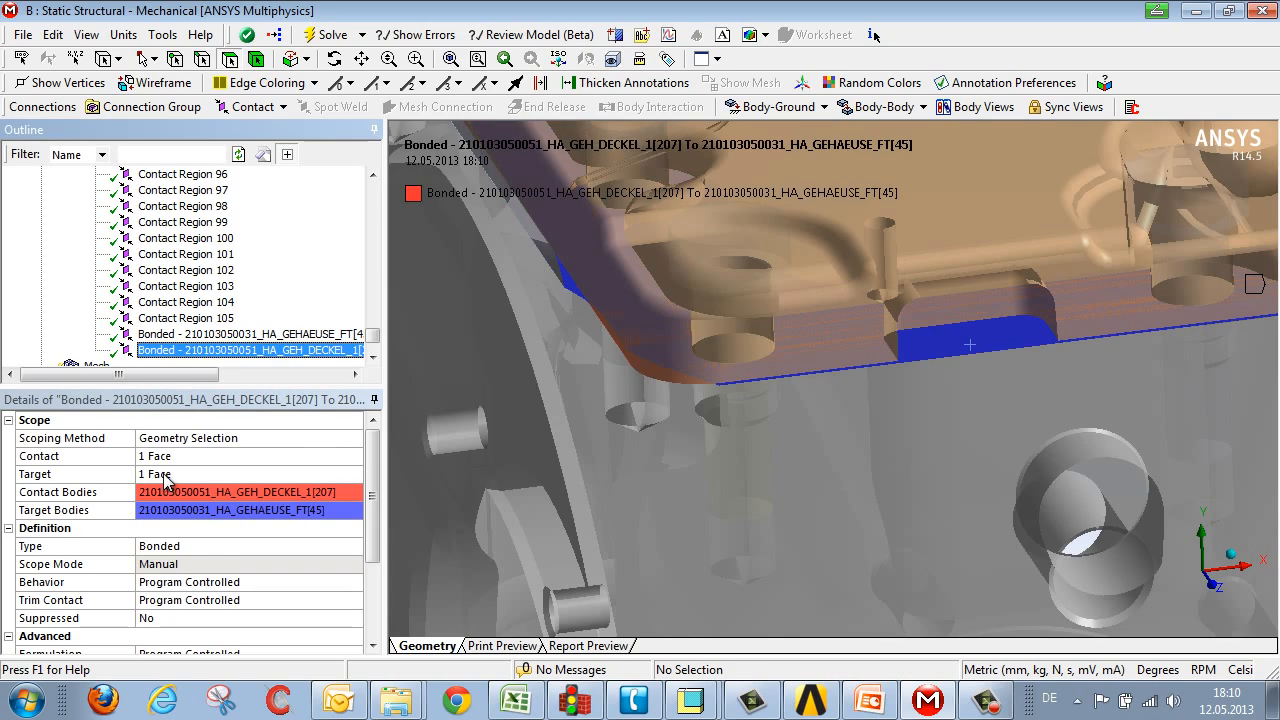
Step: Delete both manually created bonded contacts between the cover plate and the housing
scroll(764, 417, down, 6)
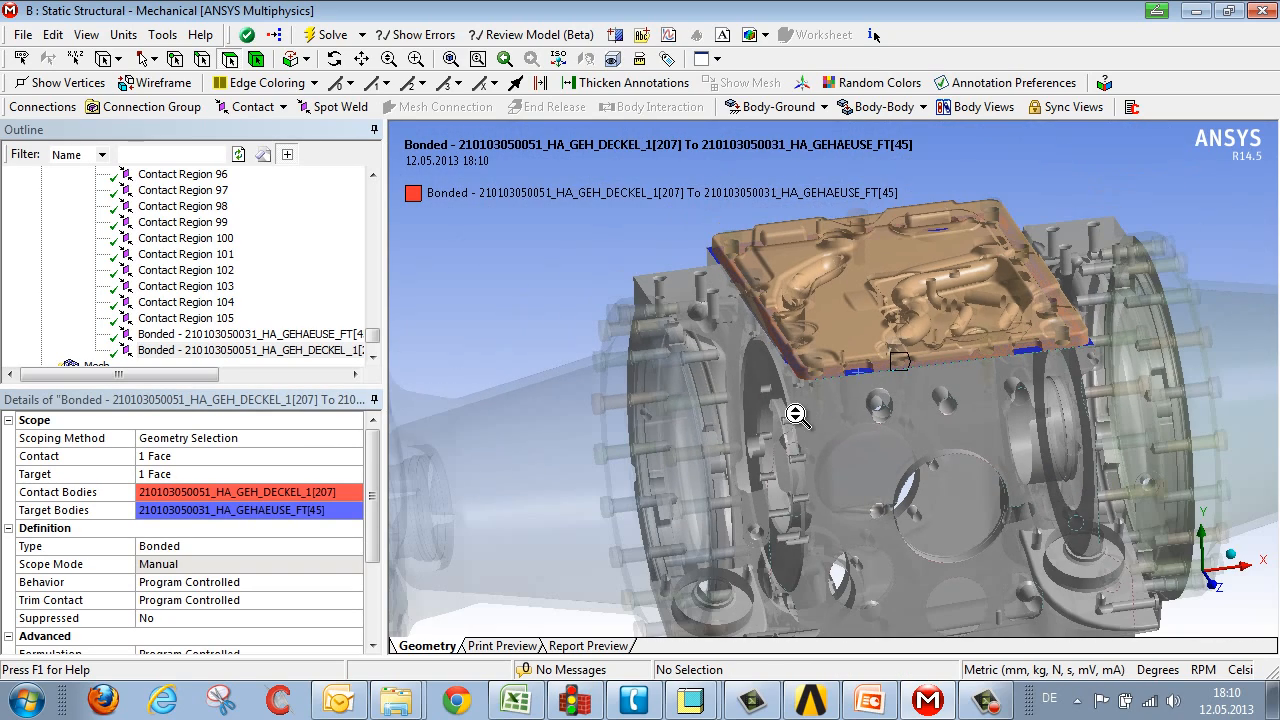
ctrl+click(253, 336)
ctrl+click(265, 336)
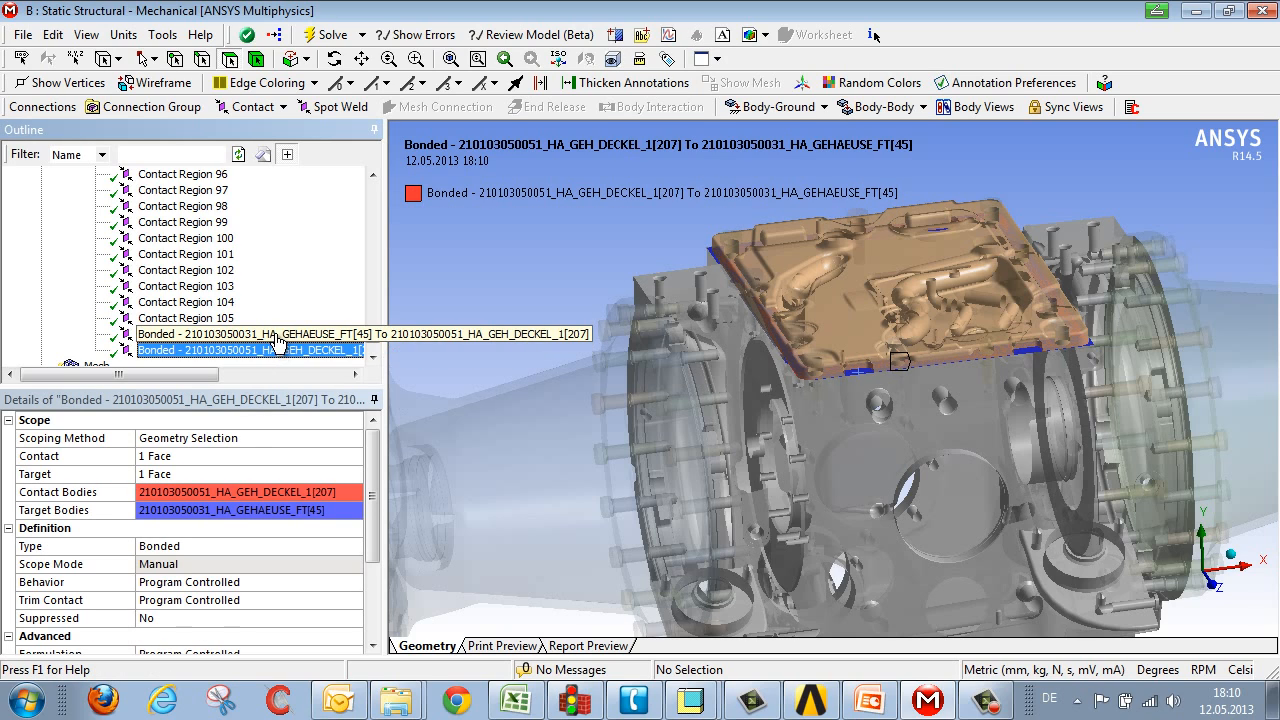
ctrl+click(300, 336)
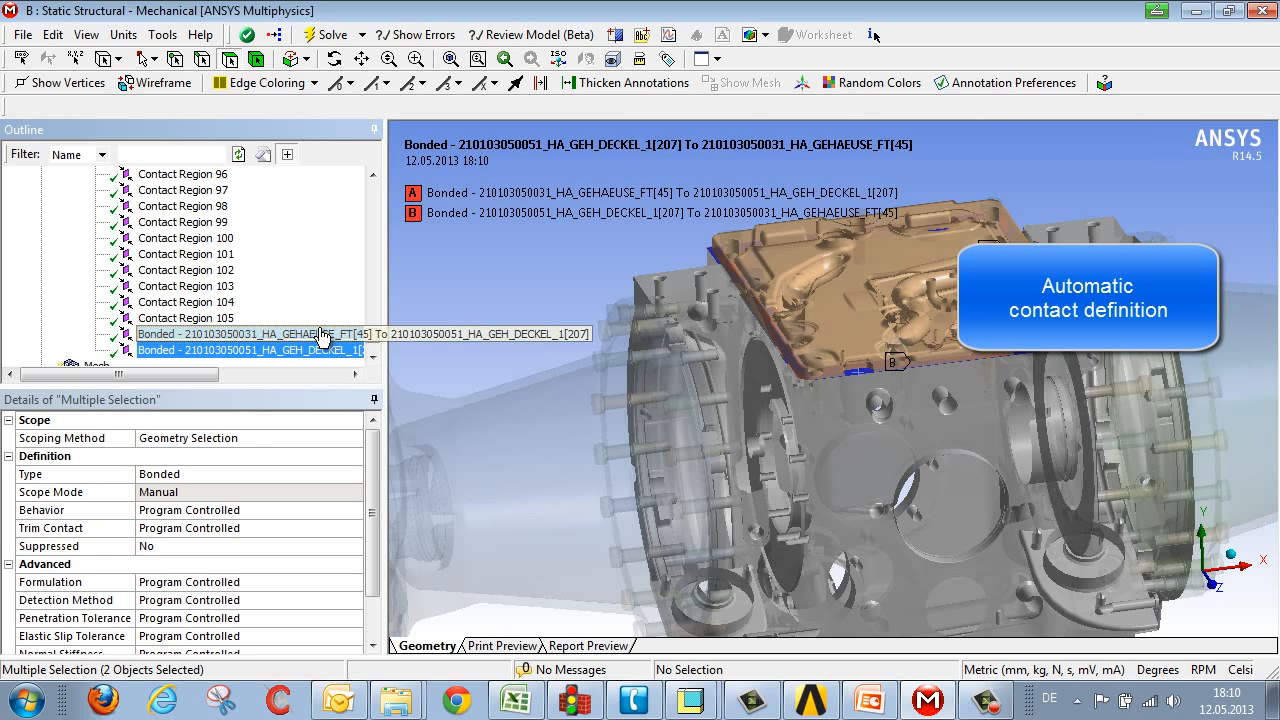
key(Delete)
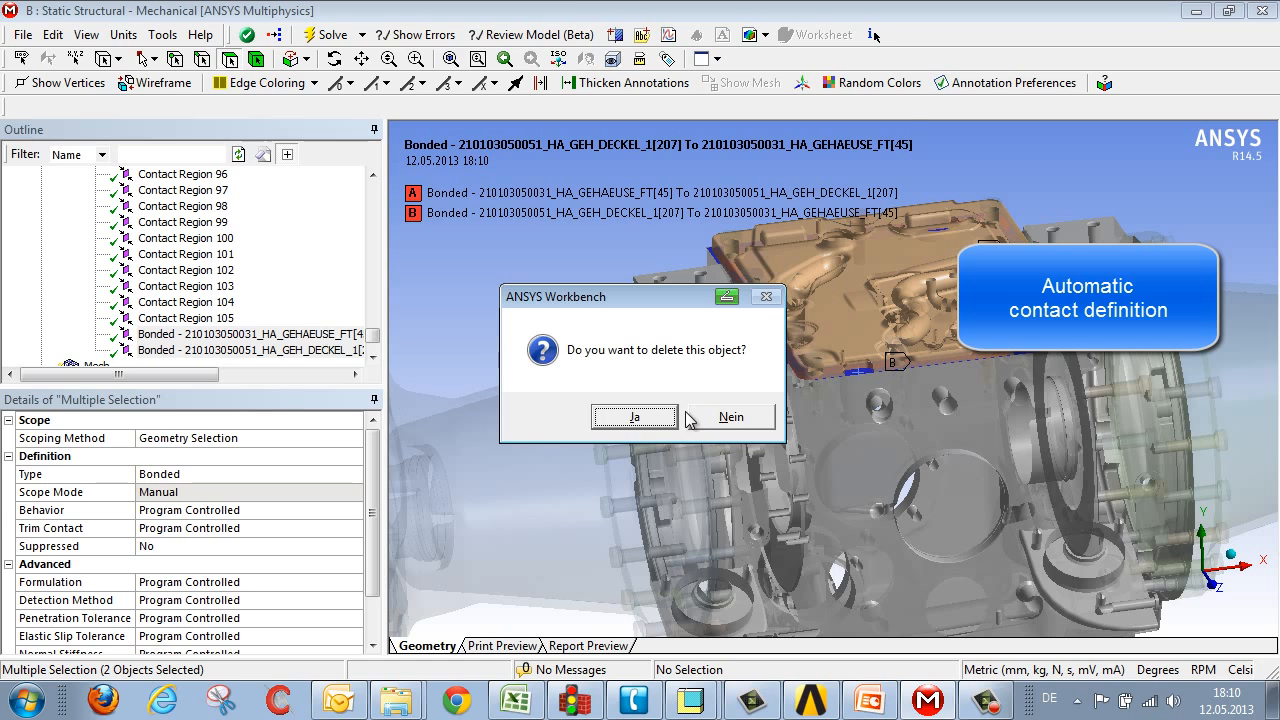
click(655, 418)
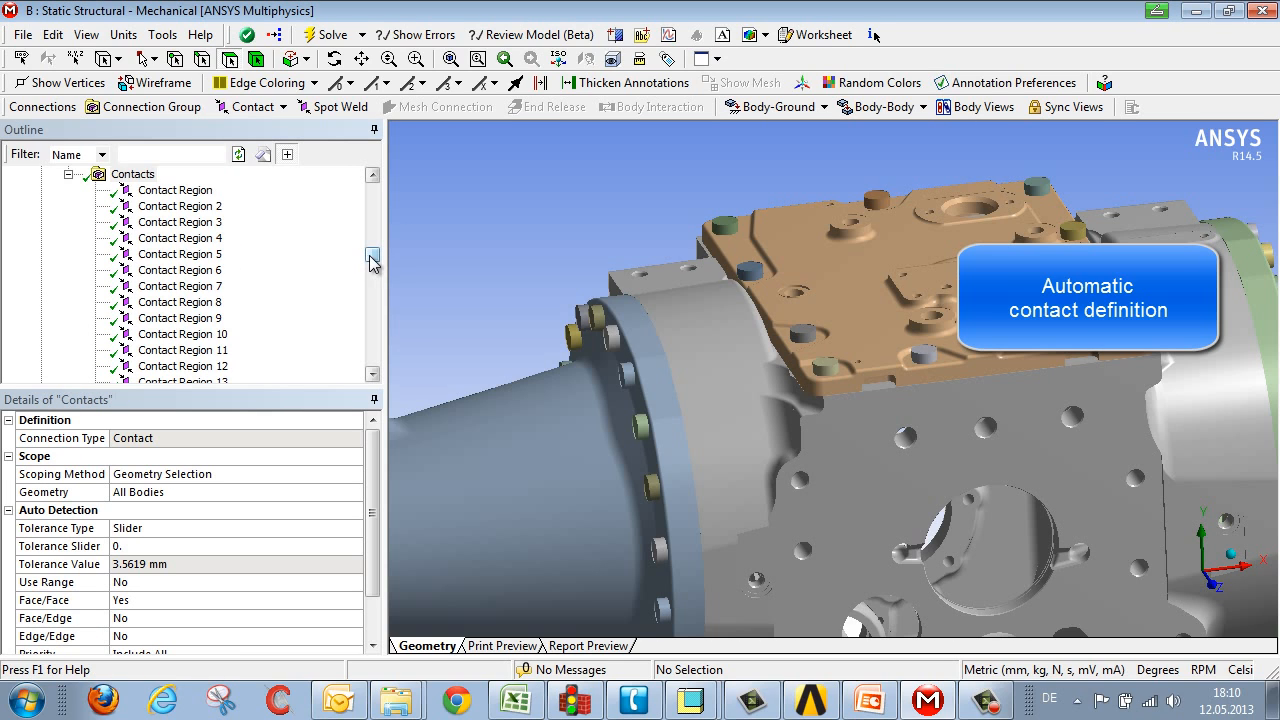
Step: Examine the first automatic contact region, then select the Contacts folder to view its auto-detection settings
mouse_move(372, 260)
mouse_down()
mouse_move(372, 234)
mouse_move(371, 251)
mouse_up()
click(165, 224)
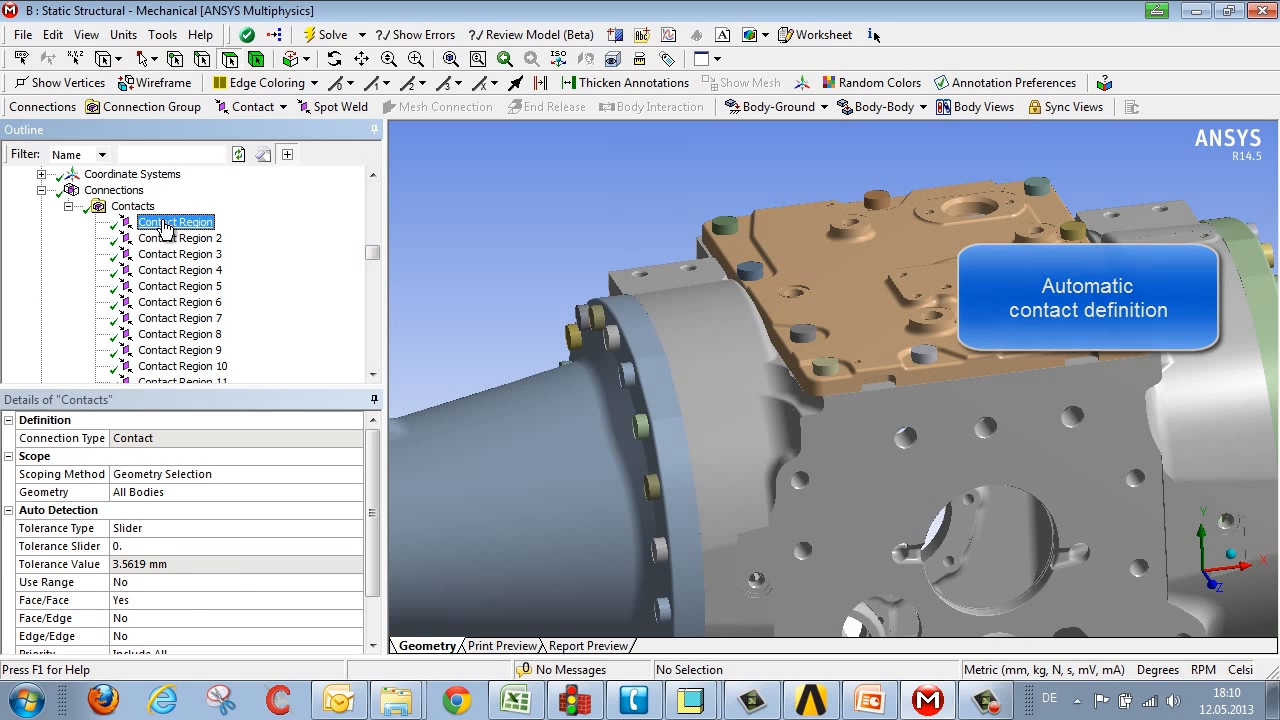
middle_drag(838, 358, 909, 374)
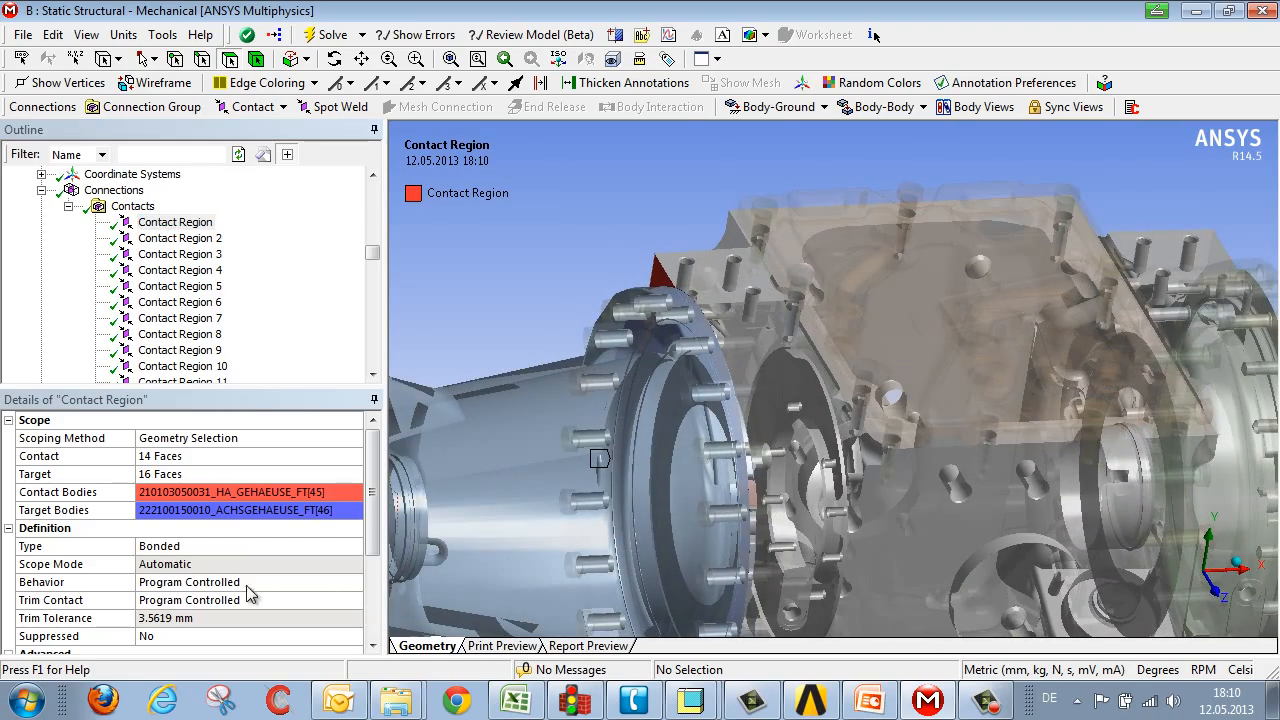
click(132, 206)
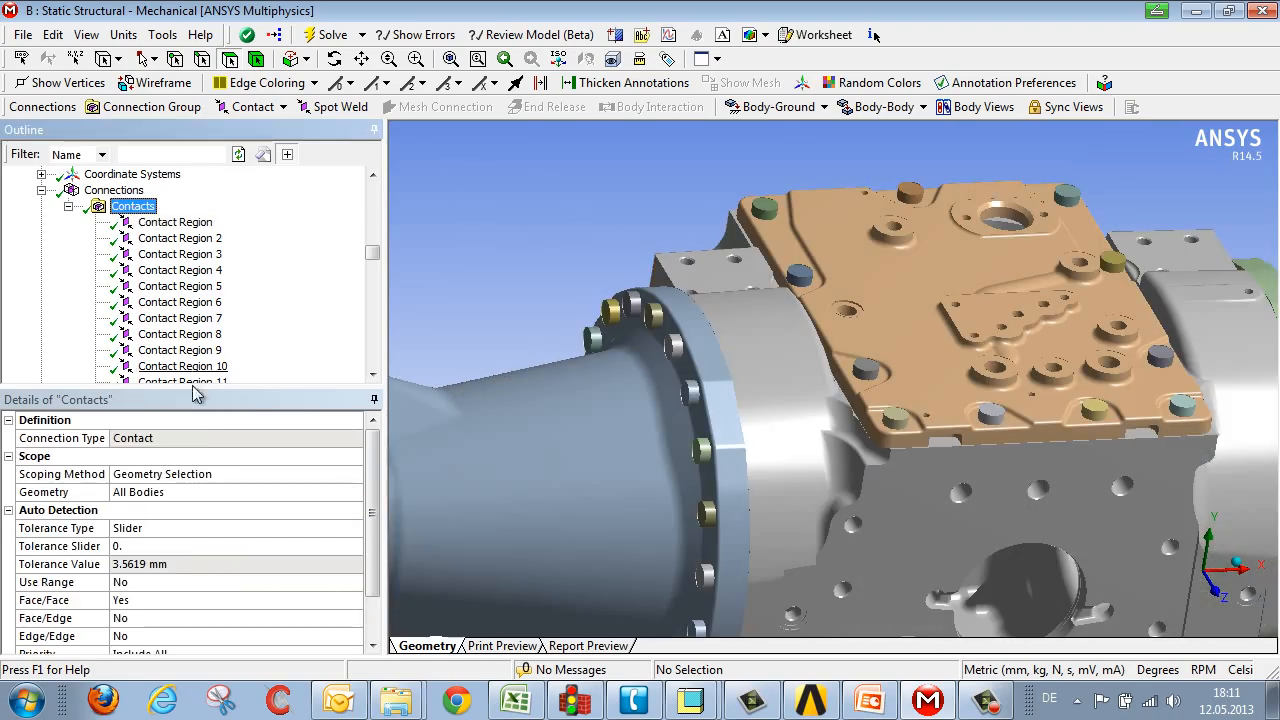
Step: Move the contact detection tolerance slider to 69
middle_drag(773, 373, 735, 371)
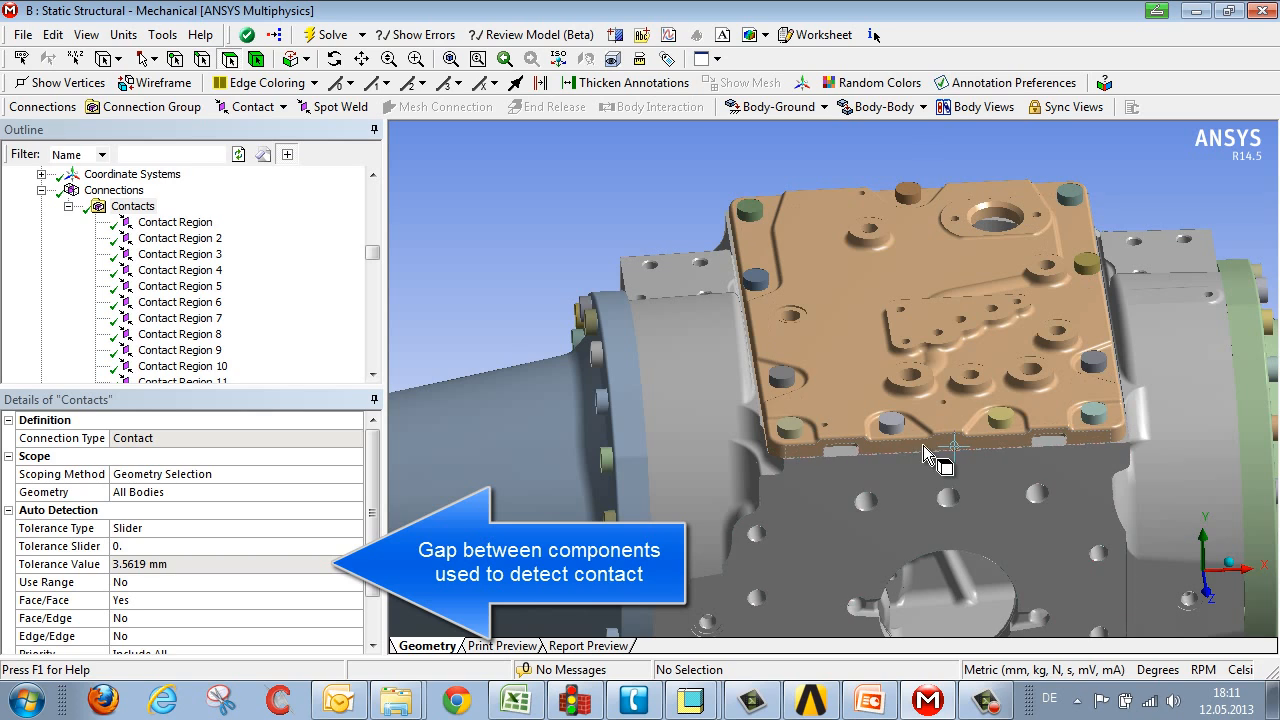
ctrl+middle_drag(923, 446, 929, 390)
scroll(929, 390, down, 3)
scroll(929, 390, down, 4)
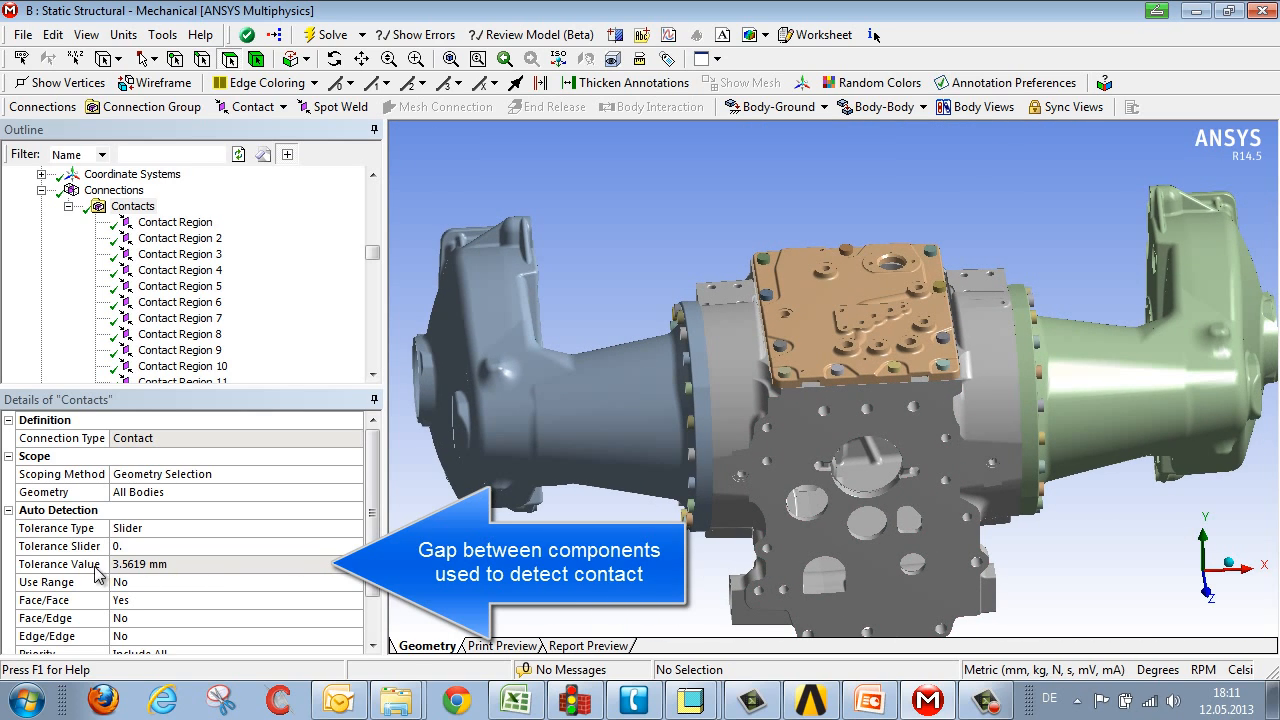
click(186, 550)
drag(257, 543, 324, 545)
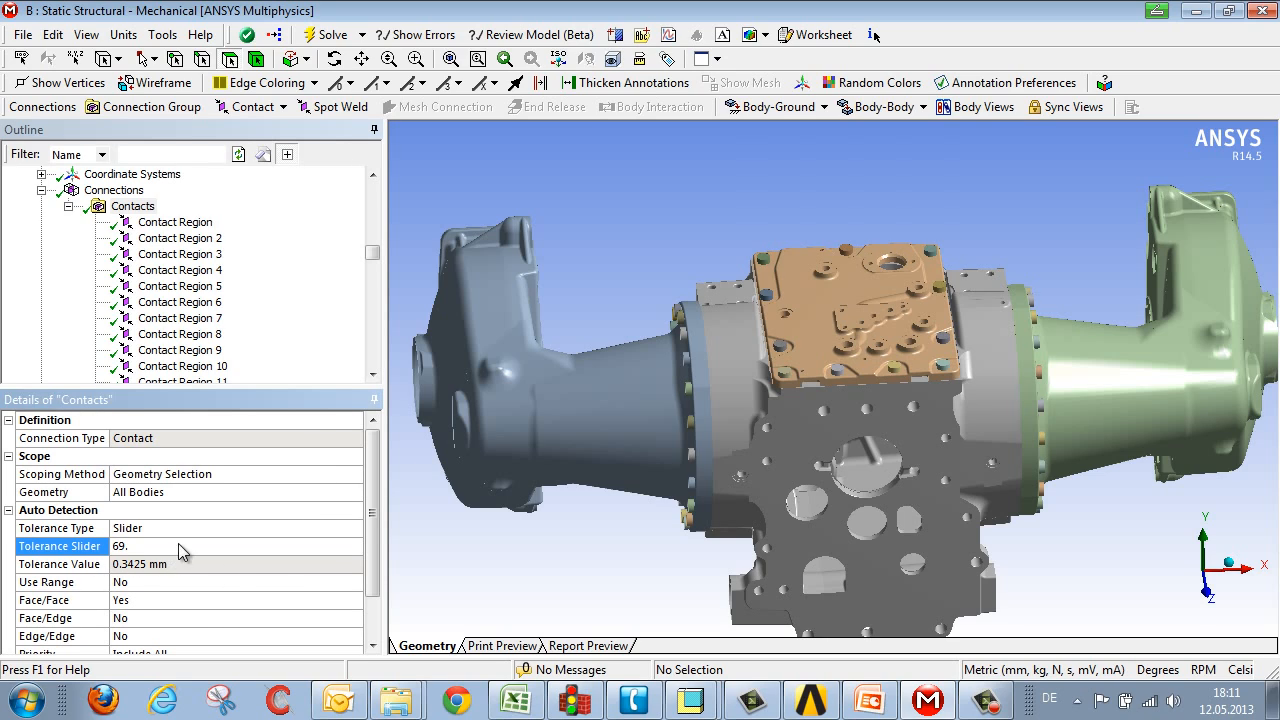
Step: Set the contact detection tolerance type to Value
click(198, 533)
click(353, 528)
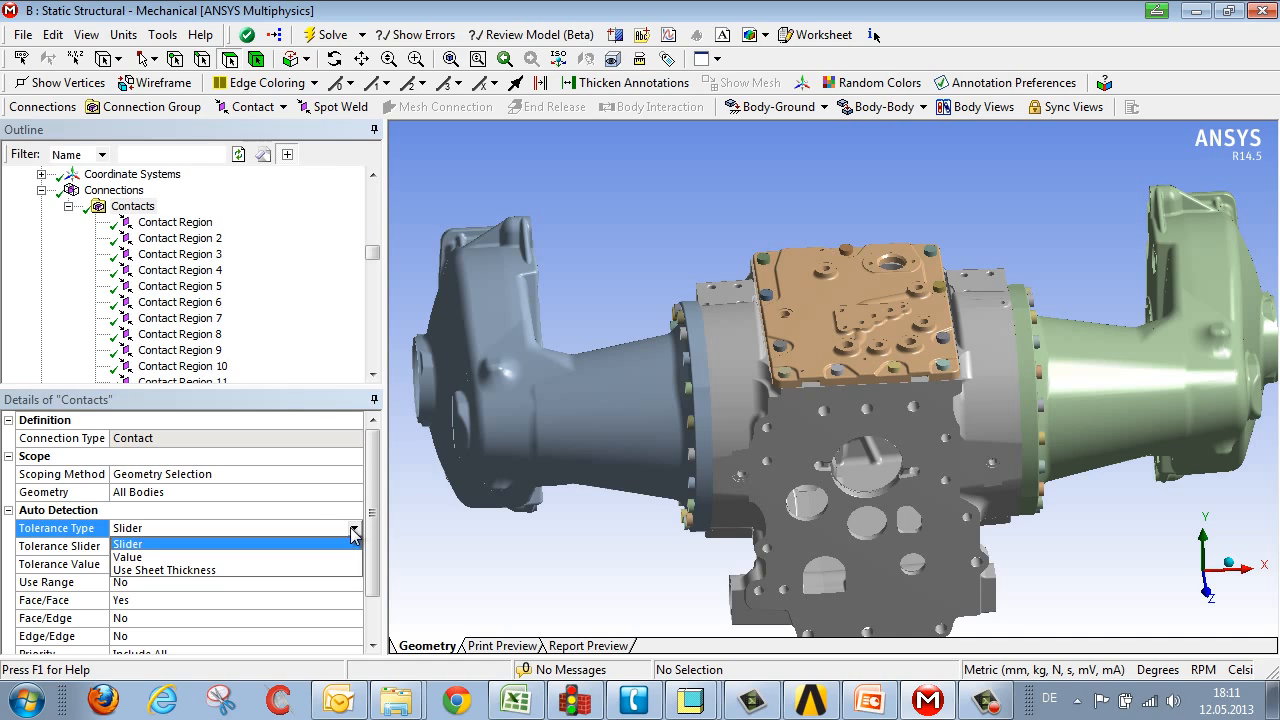
click(329, 556)
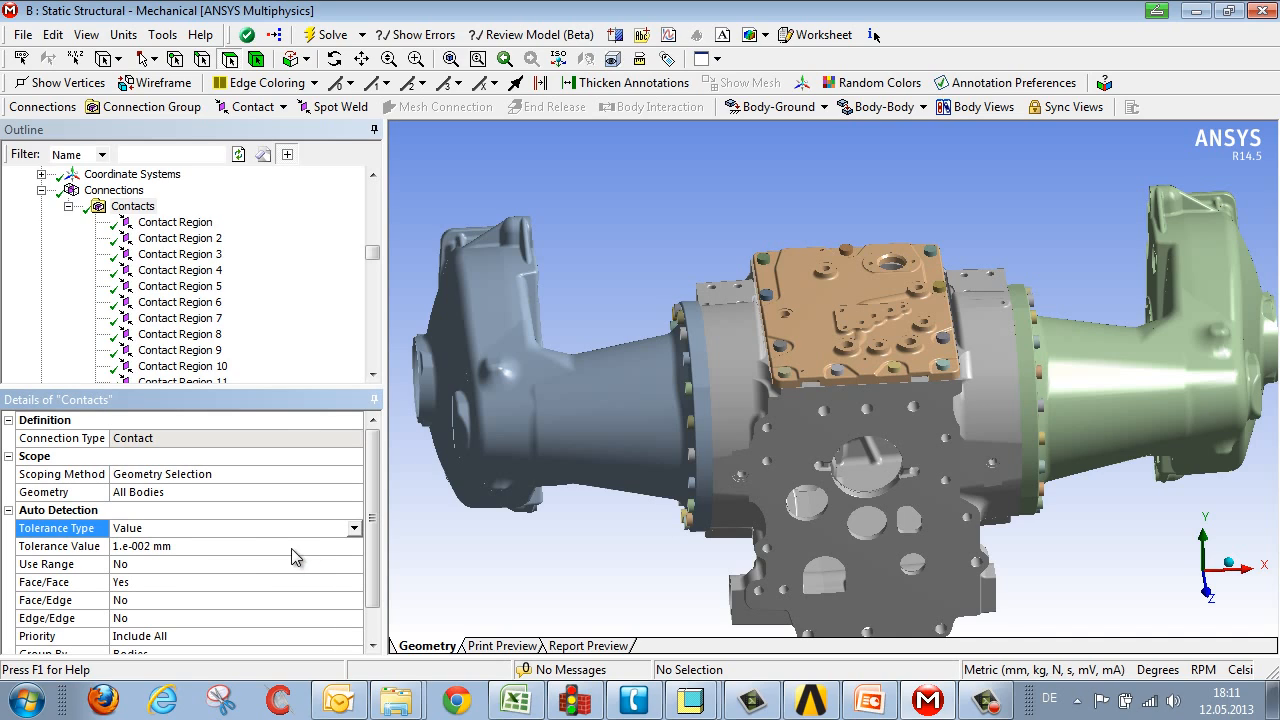
Step: Create the automatic connections again for the Contacts folder
right_click(134, 206)
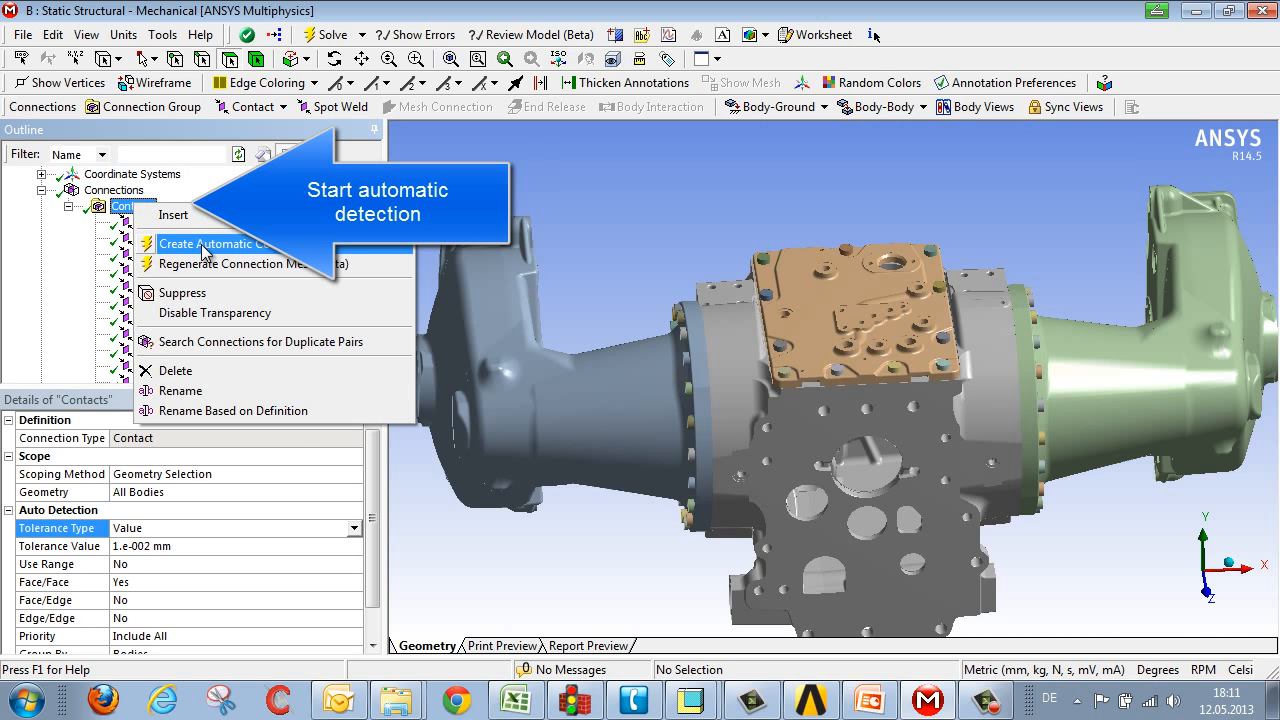
click(203, 247)
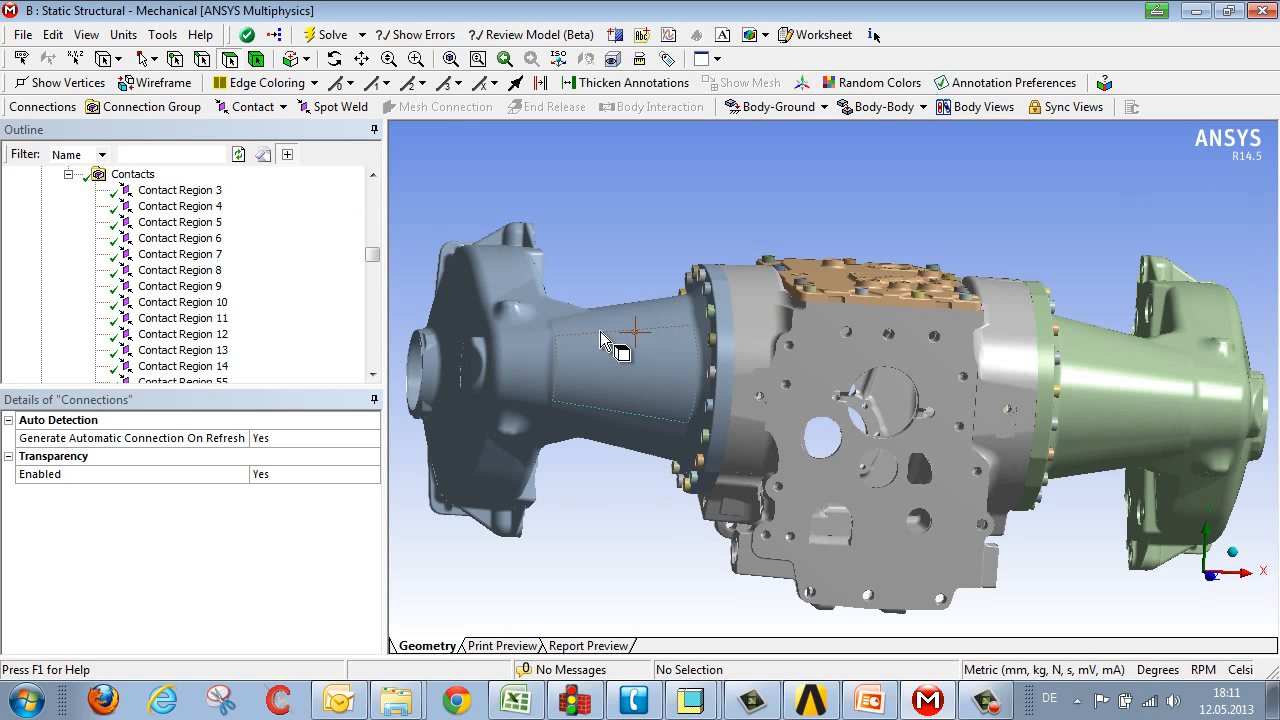
Step: Select a bolt on the cover plate and go to the contacts for the selected body
scroll(845, 320, up, 5)
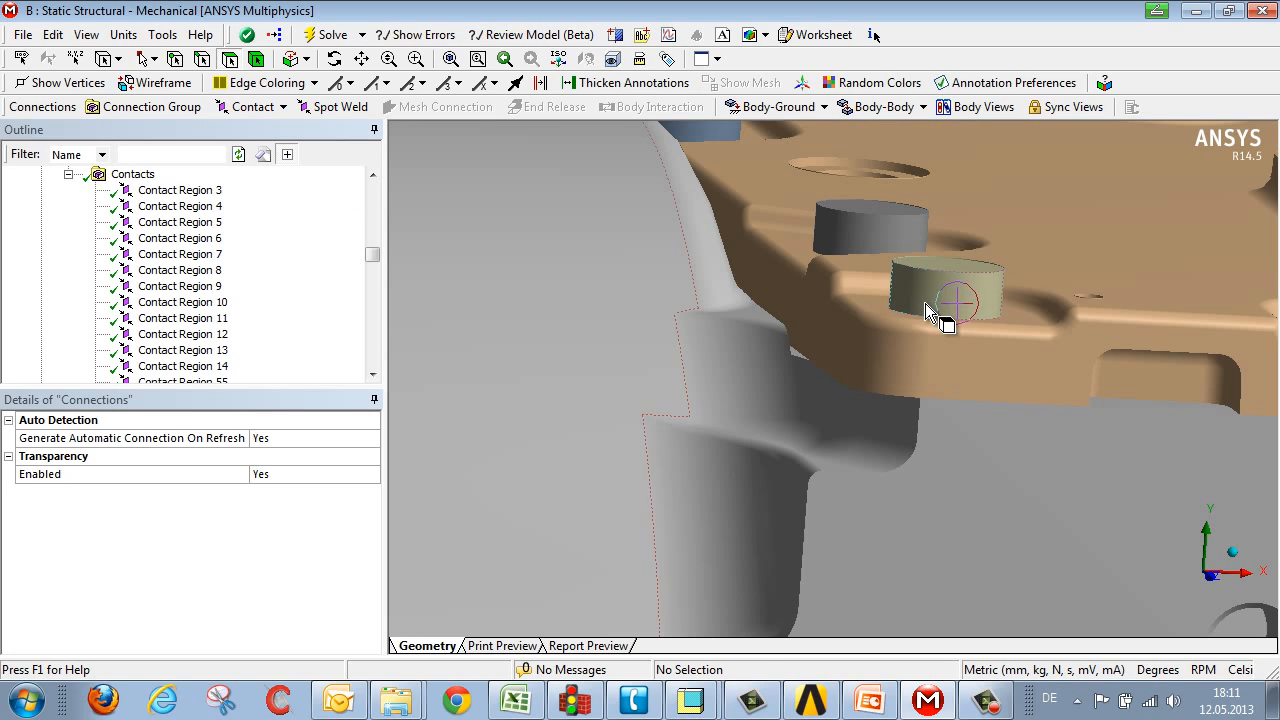
click(925, 303)
right_click(925, 303)
mouse_move(962, 263)
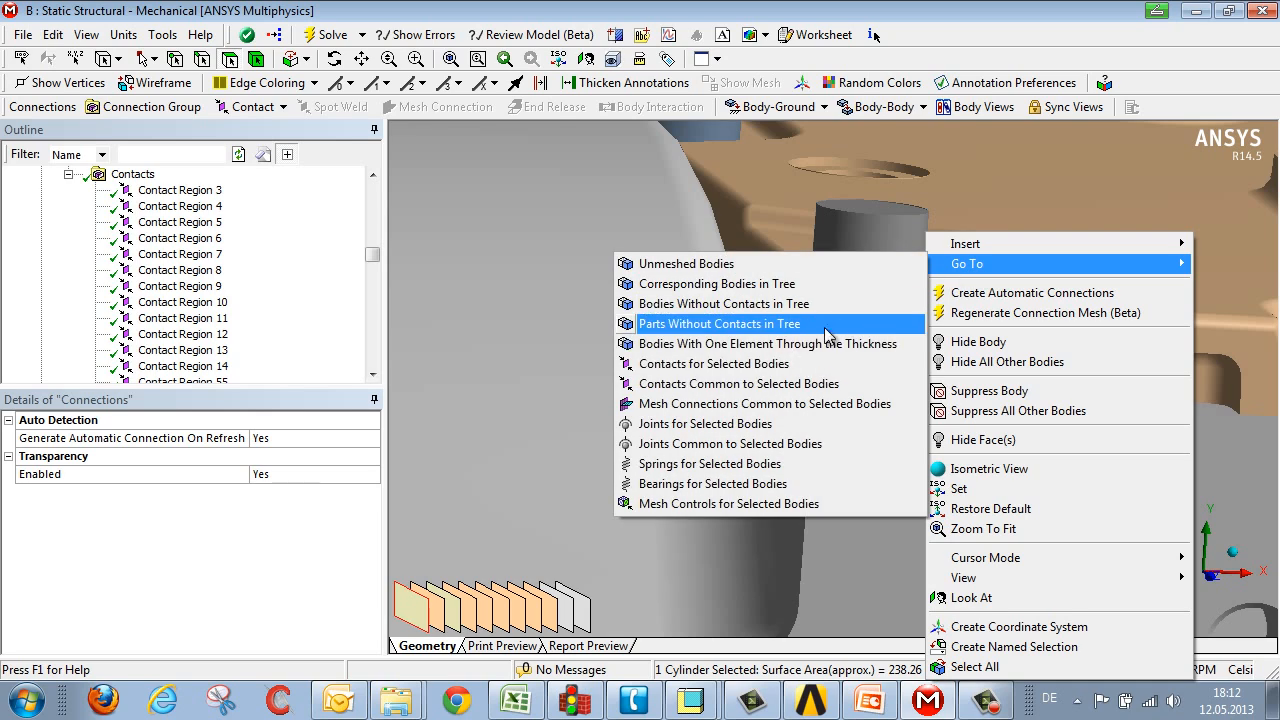
click(798, 364)
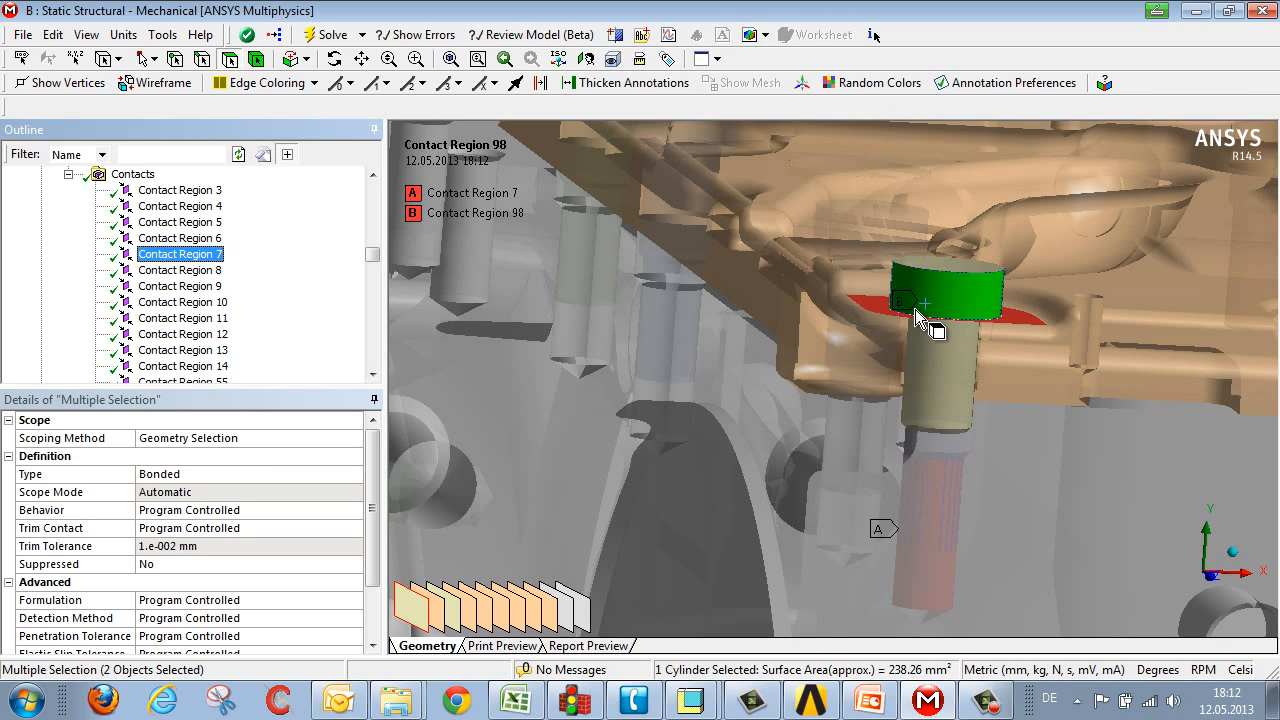
Step: Examine the bolt's two contact regions, switching the display to wireframe
middle_drag(946, 325, 924, 320)
scroll(925, 322, down, 2)
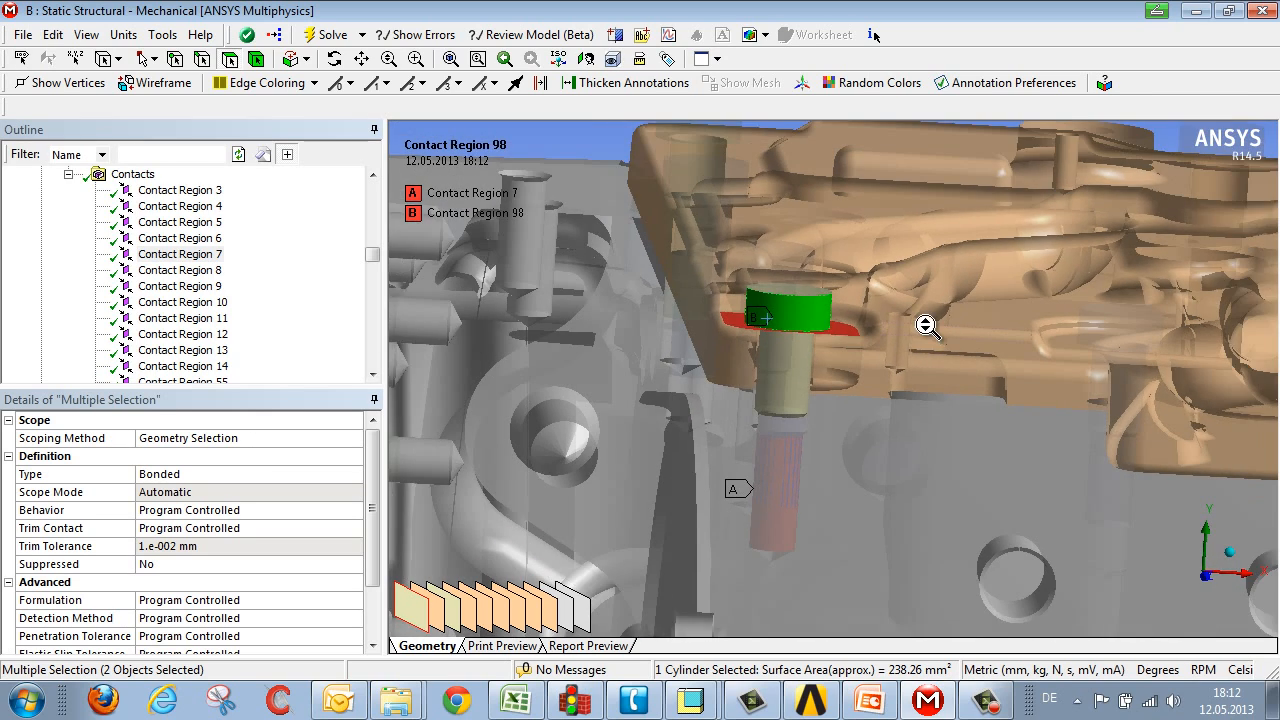
scroll(928, 325, down, 1)
middle_drag(859, 349, 851, 337)
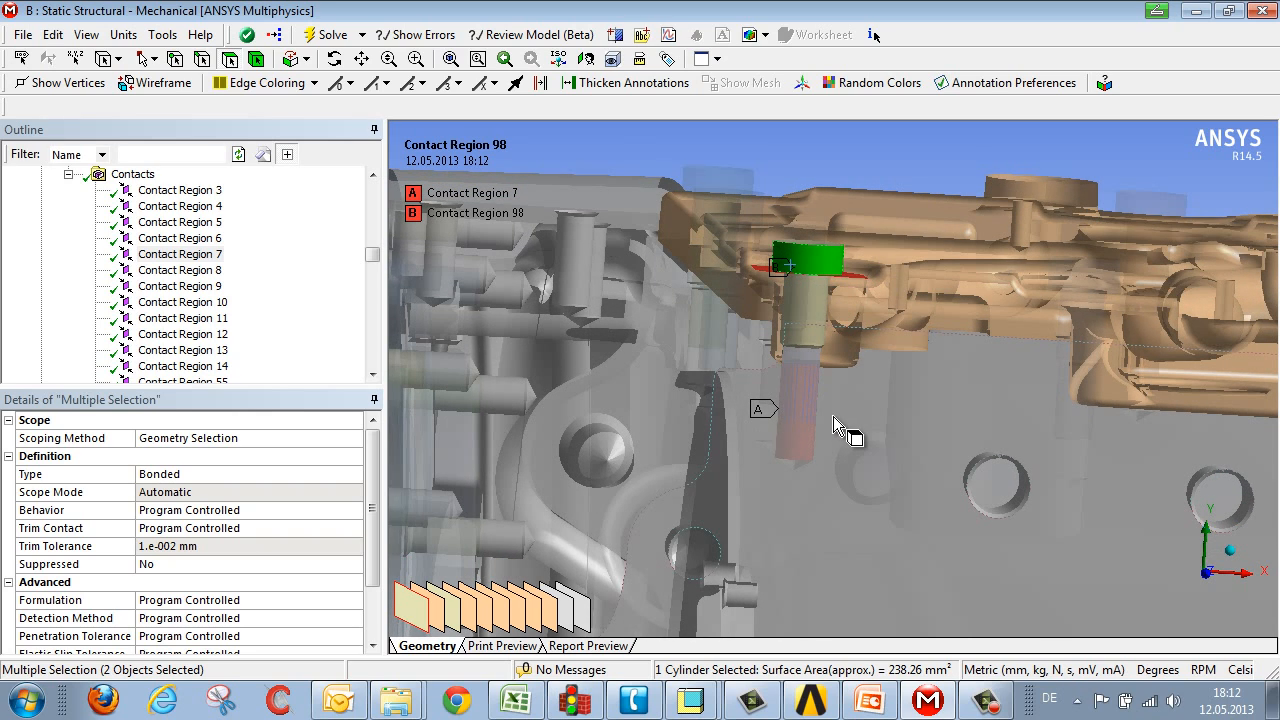
click(86, 34)
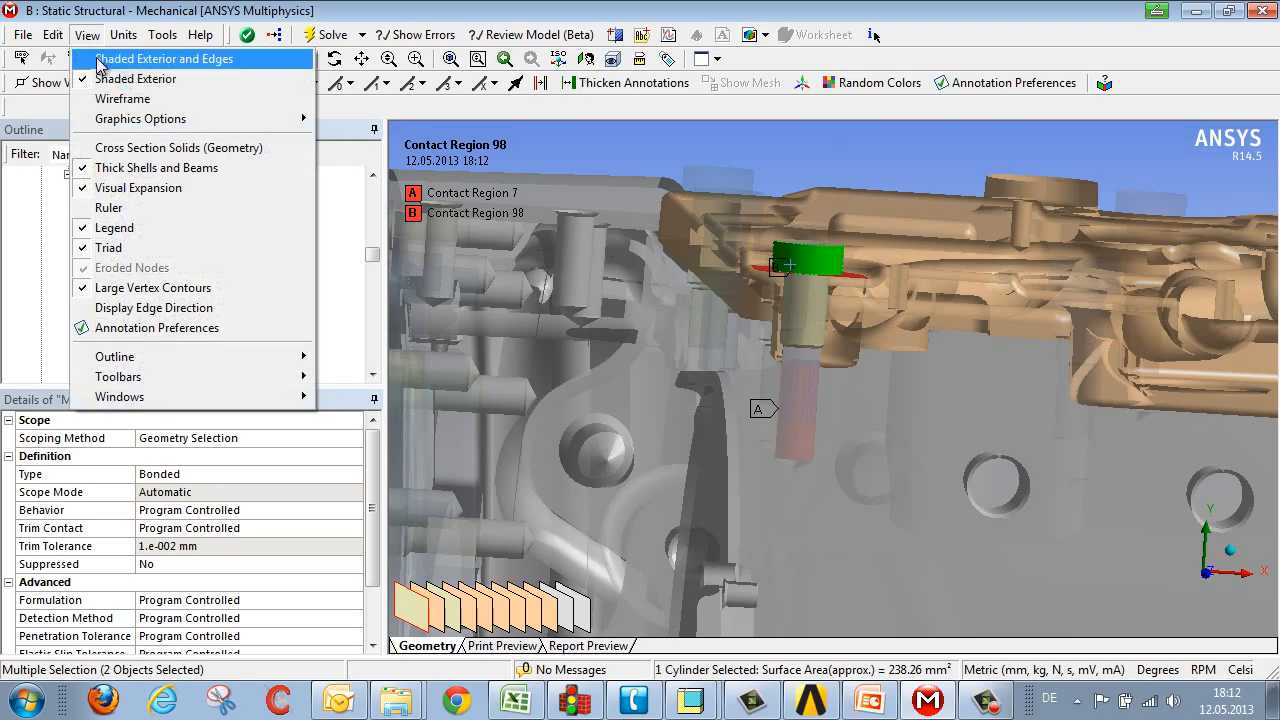
click(112, 98)
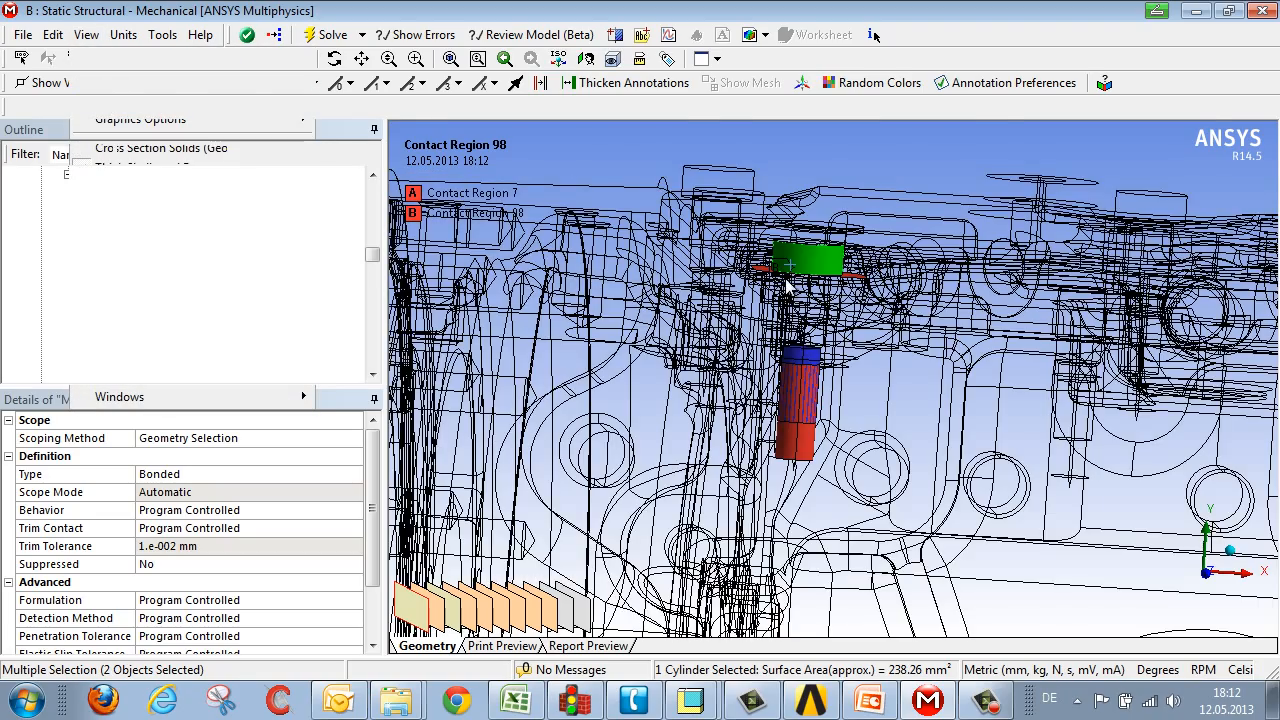
middle_drag(789, 287, 795, 430)
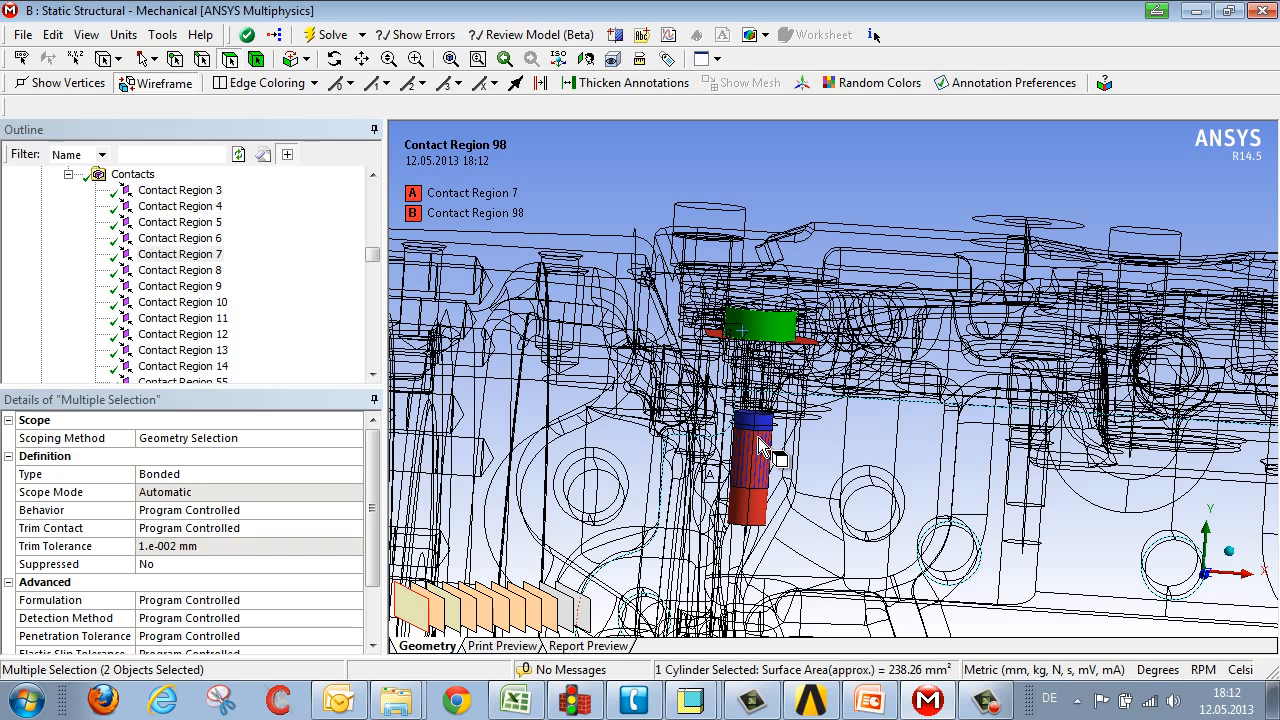
click(606, 175)
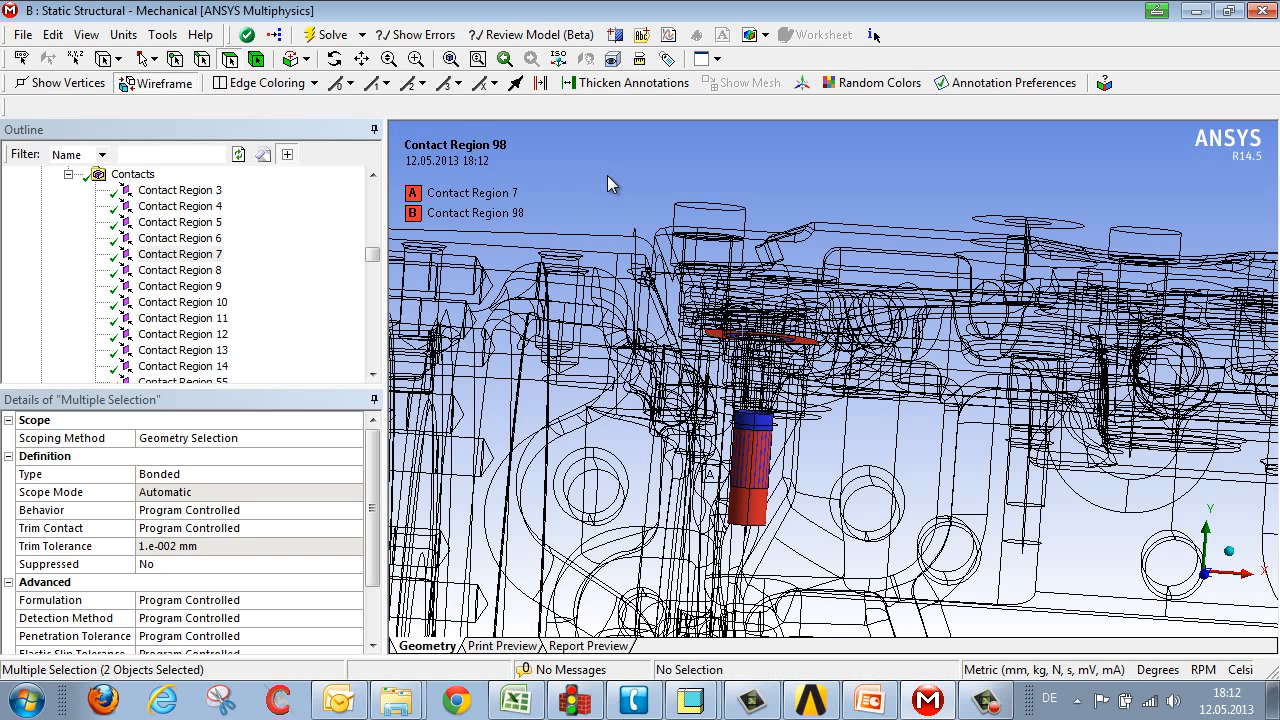
Step: Turn the wireframe display off and select the Contacts folder
click(87, 36)
click(110, 79)
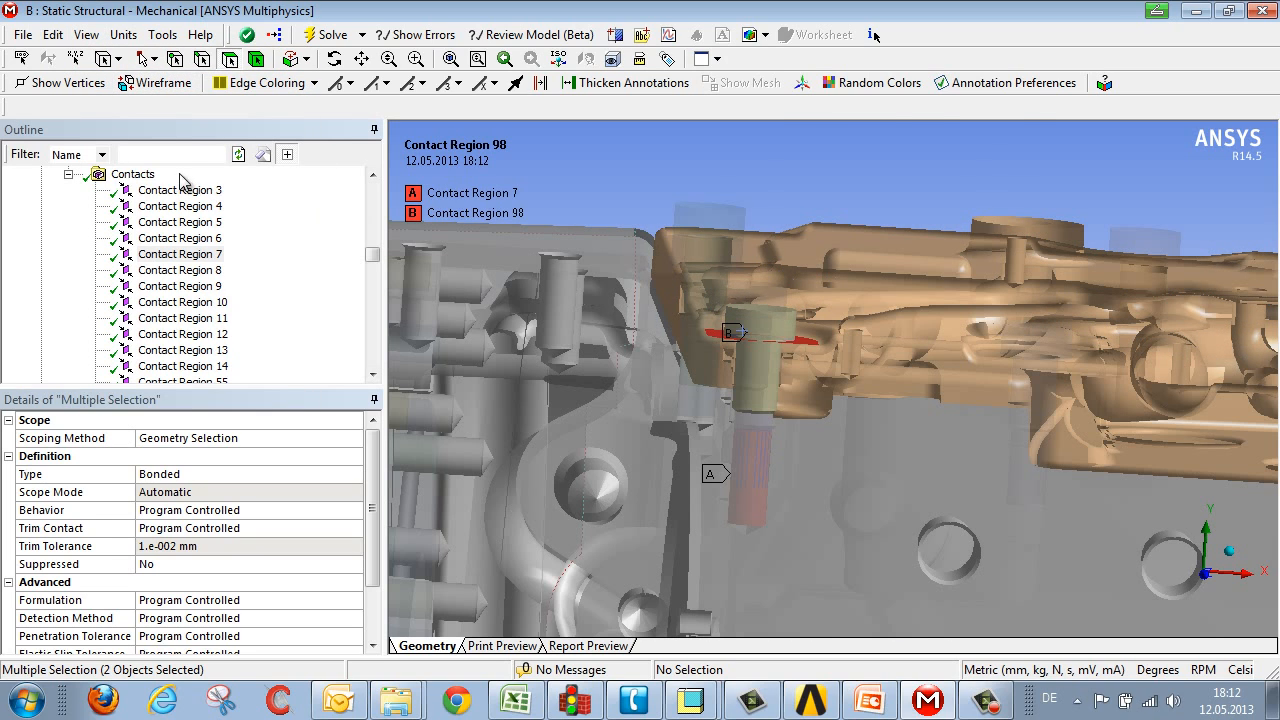
click(135, 174)
middle_drag(723, 277, 853, 360)
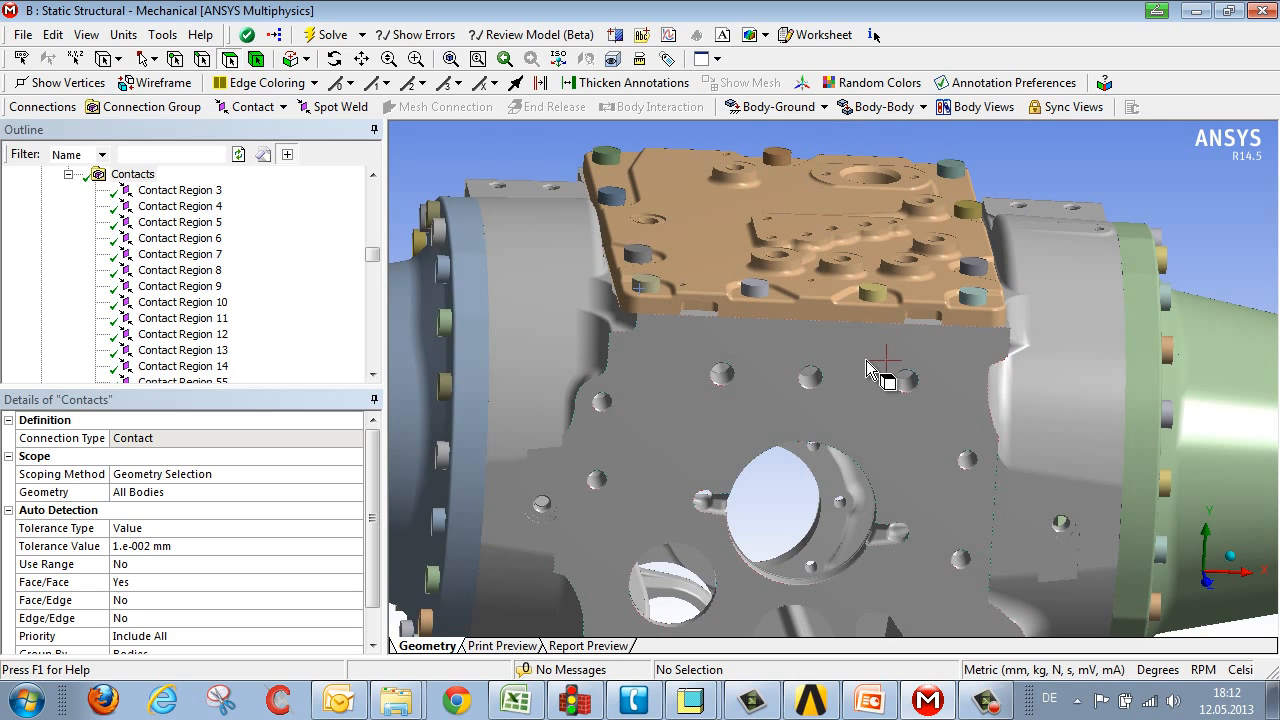
middle_drag(995, 388, 930, 380)
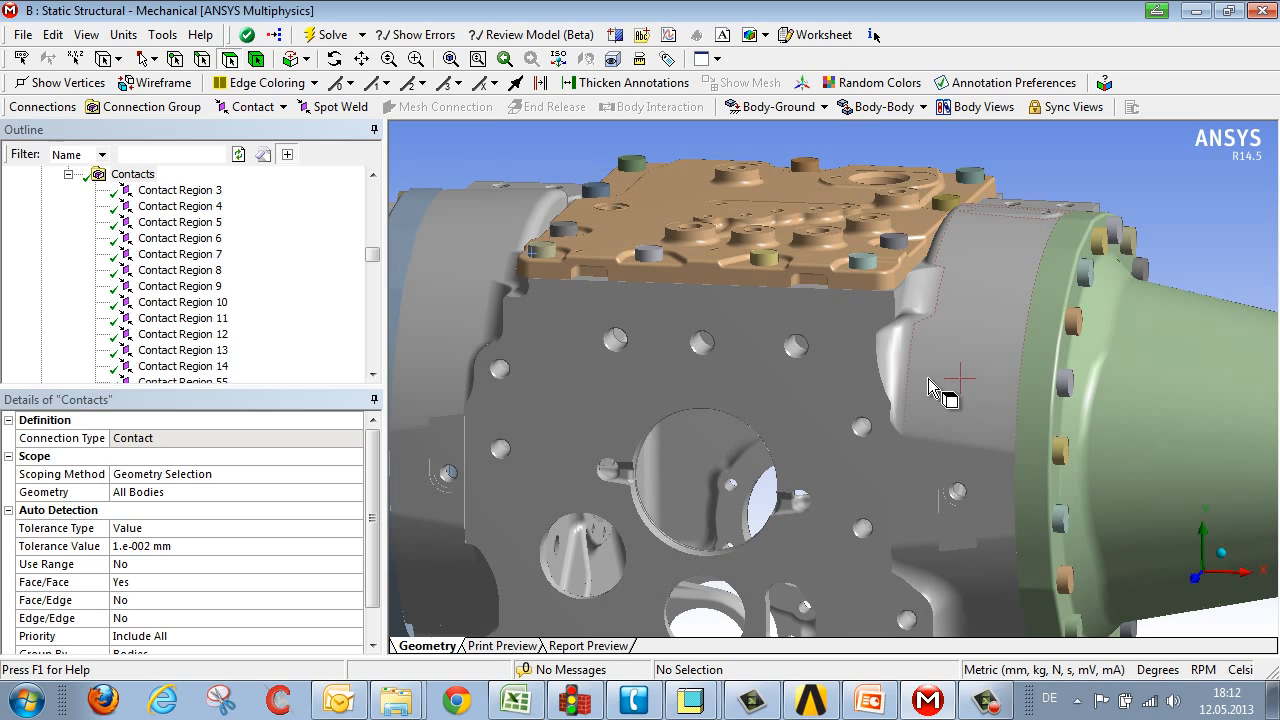